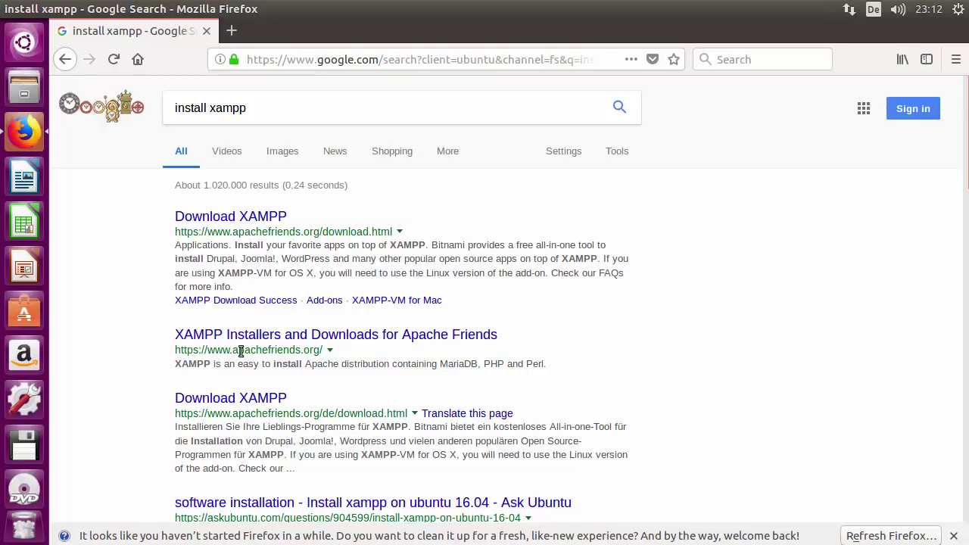
Step: Open the 'XAMPP Installers and Downloads for Apache Friends' result from the install xampp search
{"action": "left_click", "coordinate": [306, 335]}
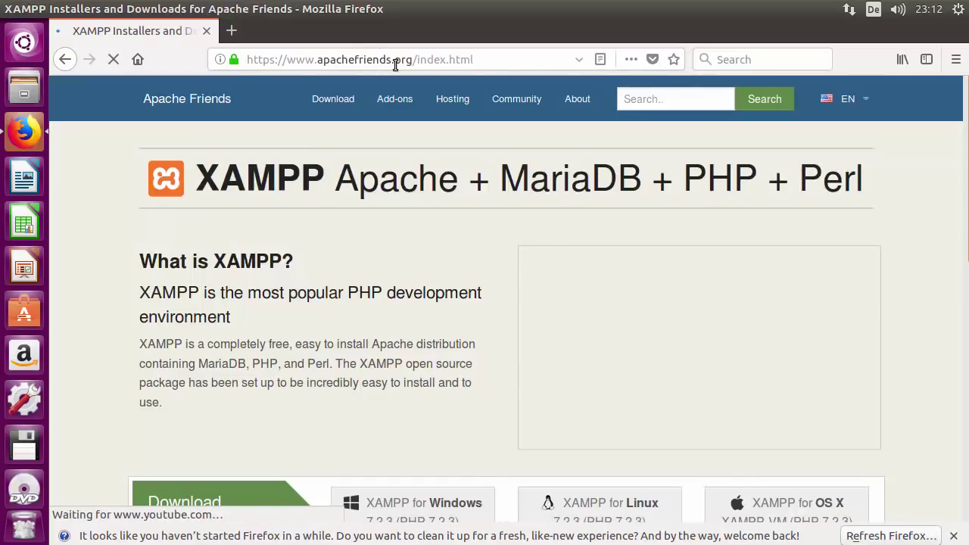
Step: Go to the Apache Friends Download page and find the XAMPP for Linux 7.2.3 64-bit download
{"action": "left_click", "coordinate": [332, 101]}
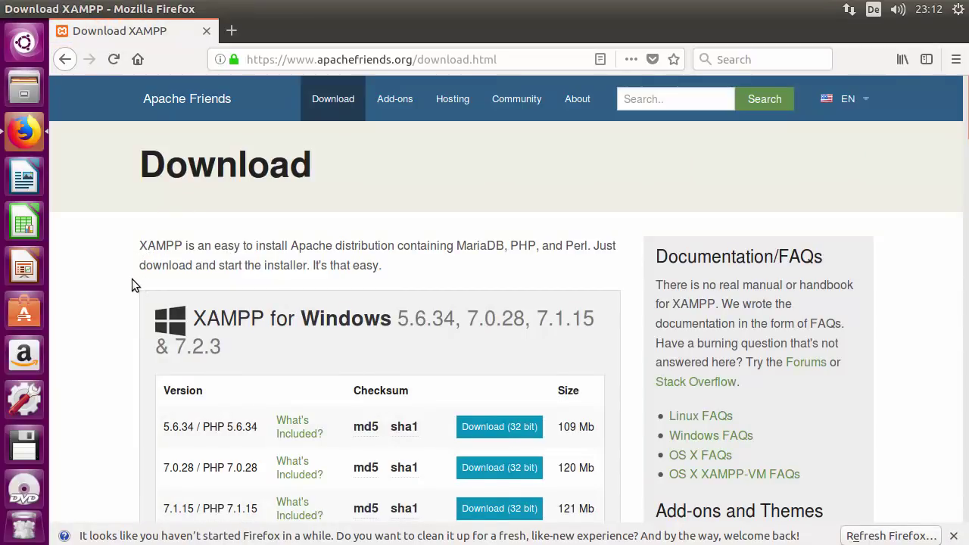
{"action": "scroll", "coordinate": [131, 280], "scroll_direction": "down", "scroll_amount": 1}
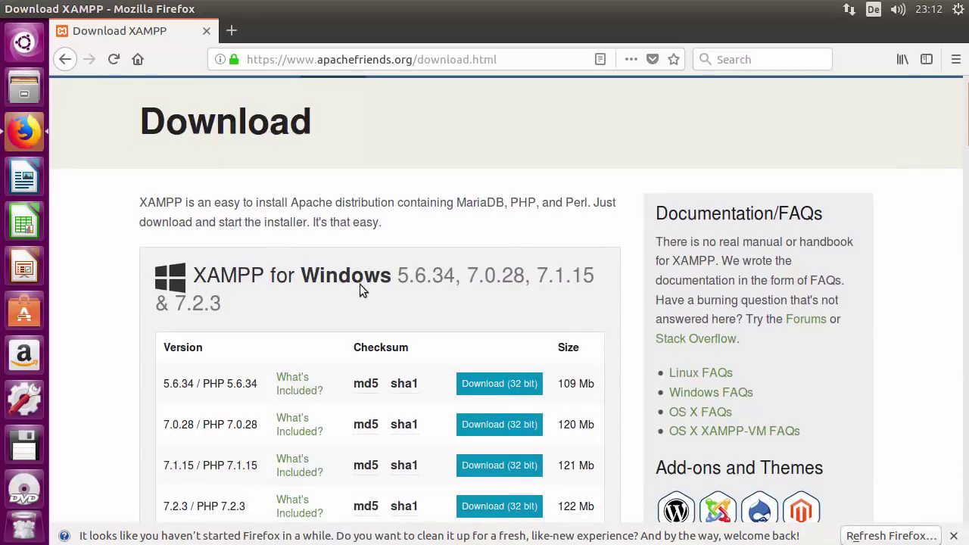
{"action": "scroll", "coordinate": [360, 282], "scroll_direction": "down", "scroll_amount": 5}
{"action": "scroll", "coordinate": [359, 278], "scroll_direction": "down", "scroll_amount": 1}
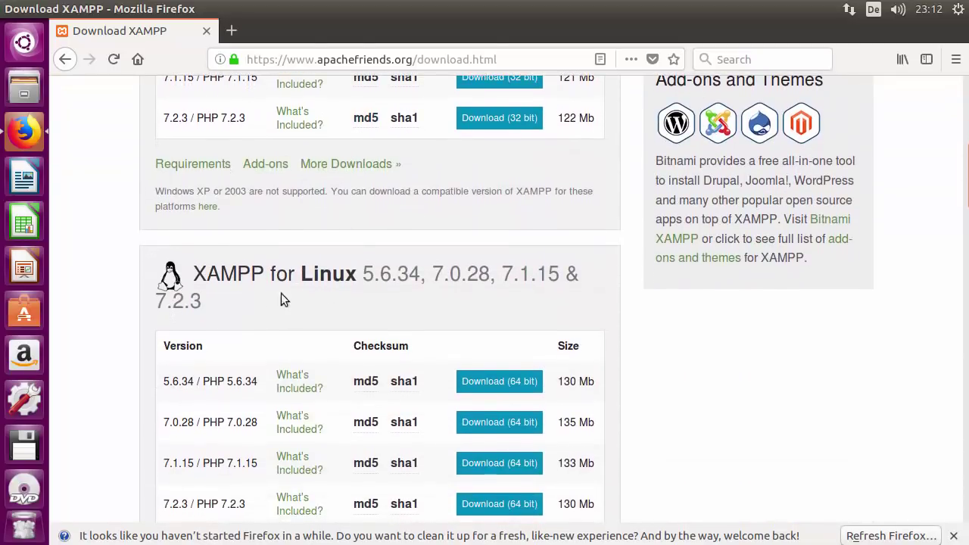
{"action": "scroll", "coordinate": [294, 289], "scroll_direction": "down", "scroll_amount": 6}
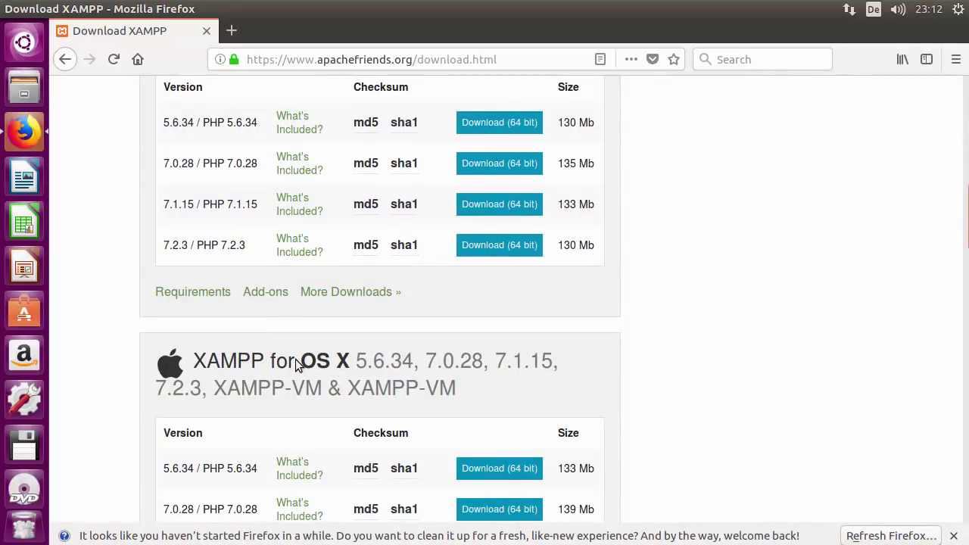
{"action": "scroll", "coordinate": [295, 363], "scroll_direction": "up", "scroll_amount": 2}
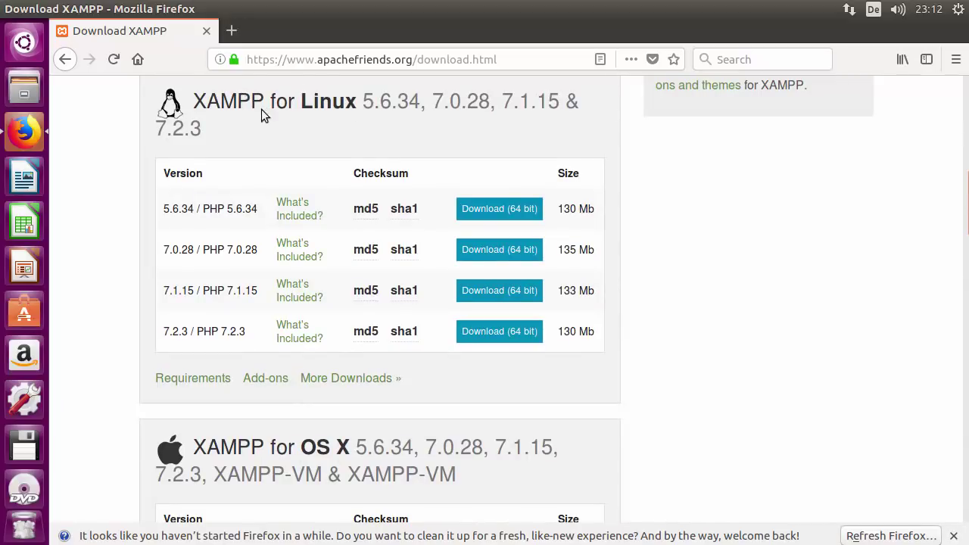
{"action": "scroll", "coordinate": [328, 158], "scroll_direction": "up", "scroll_amount": 1}
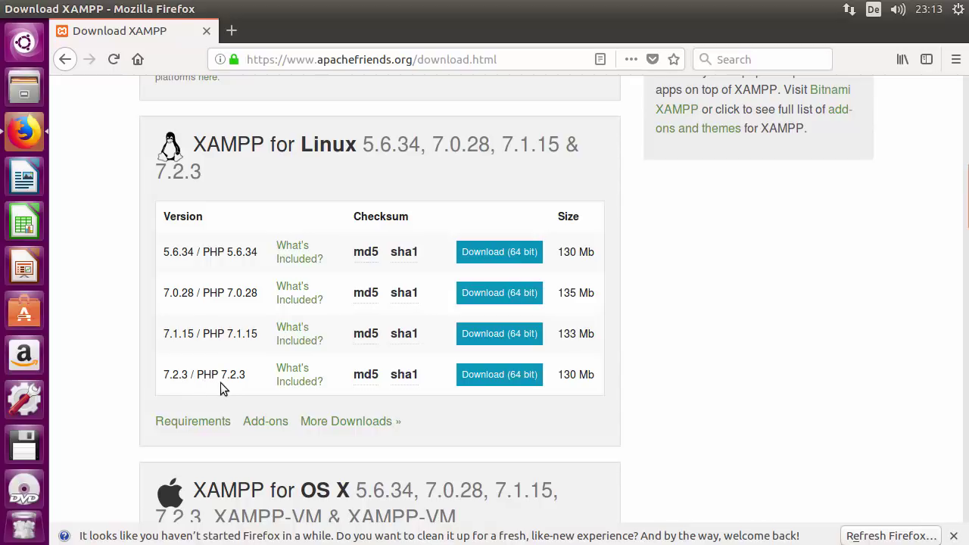
Step: Save the 131 MB xampp-linux-x64-7.2.3-0-installer.run, close the downloads list, and minimize Firefox
{"action": "left_click", "coordinate": [500, 374]}
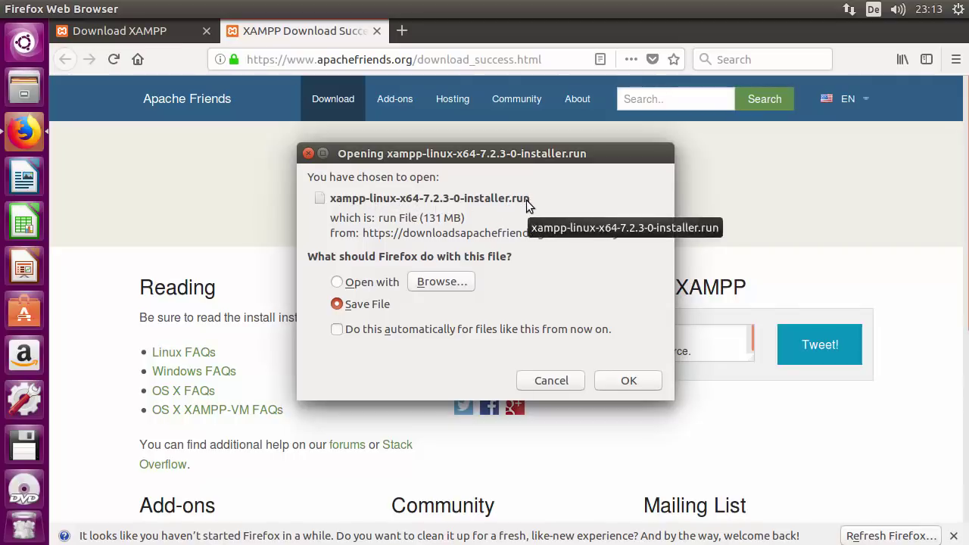
{"action": "left_click", "coordinate": [614, 378]}
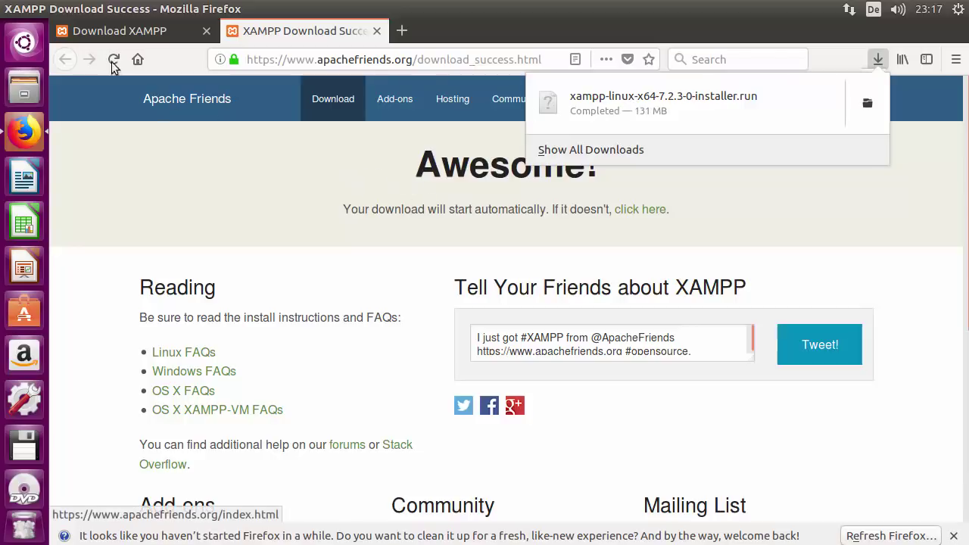
{"action": "left_click", "coordinate": [120, 166]}
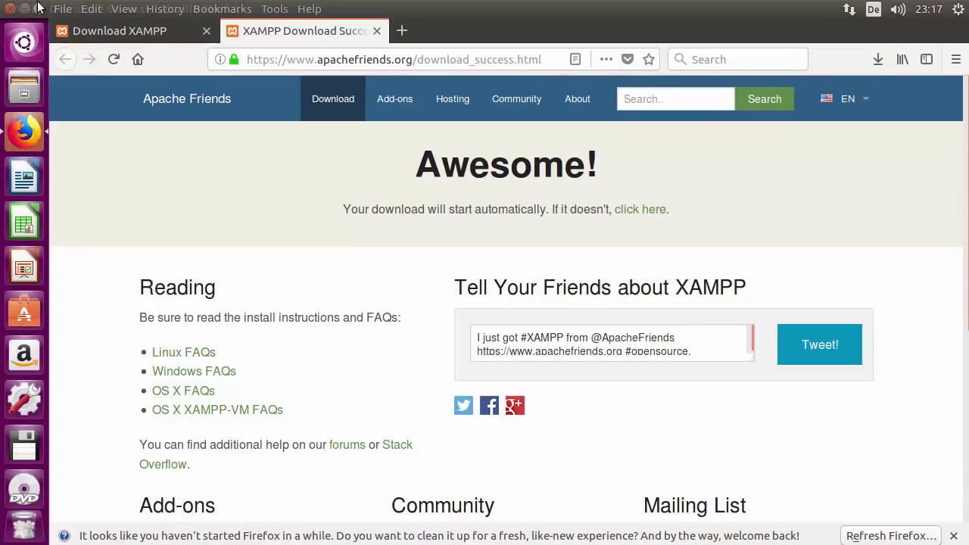
{"action": "left_click", "coordinate": [28, 9]}
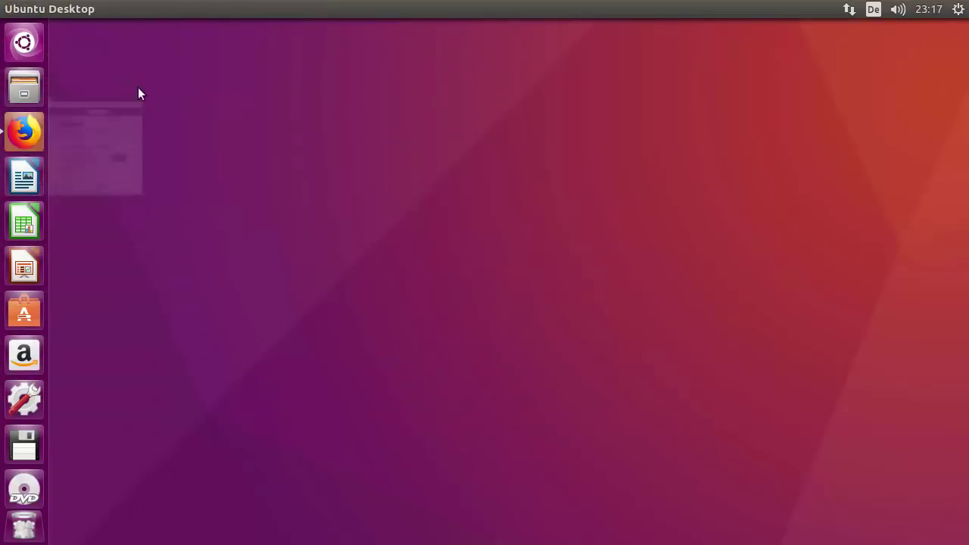
Step: Launch Terminal from the Dash and change into the Downloads folder
{"action": "left_click", "coordinate": [25, 43]}
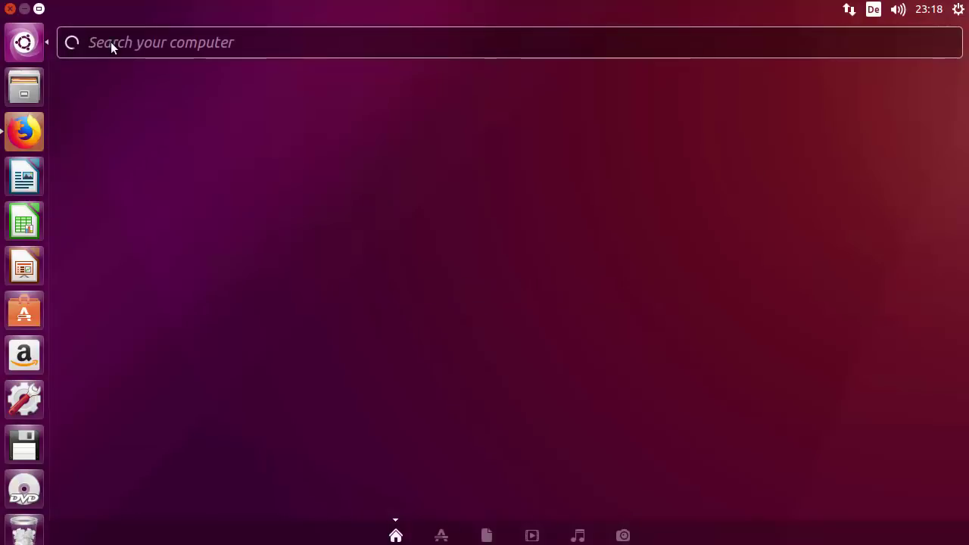
{"action": "type", "text": "ter"}
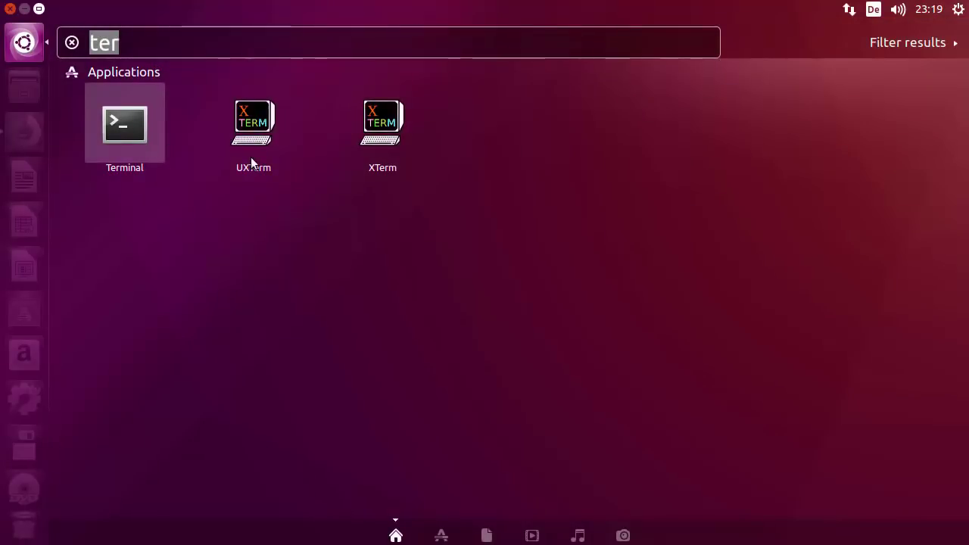
{"action": "key", "text": "Return"}
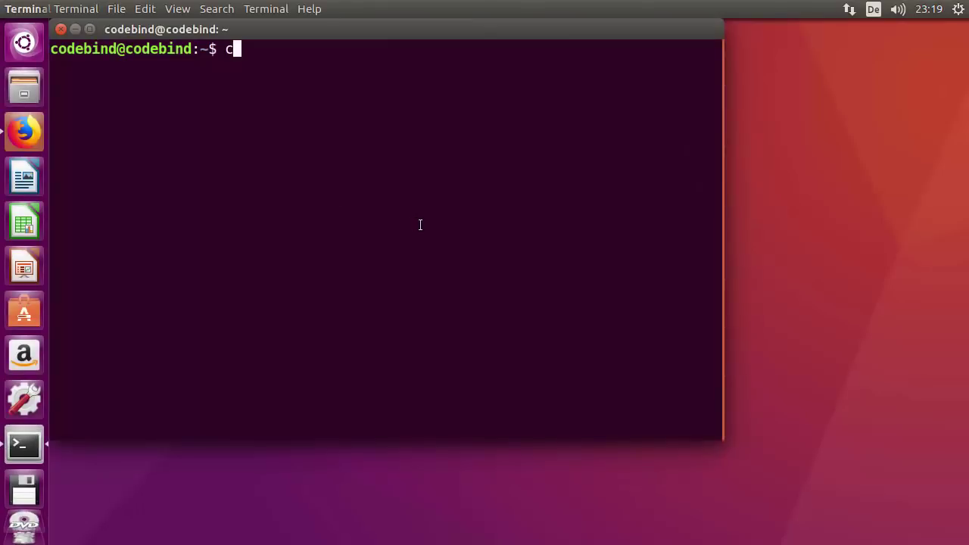
{"action": "type", "text": "cd "}
{"action": "type", "text": "Dow"}
{"action": "type", "text": "n"}
{"action": "key", "text": "Tab"}
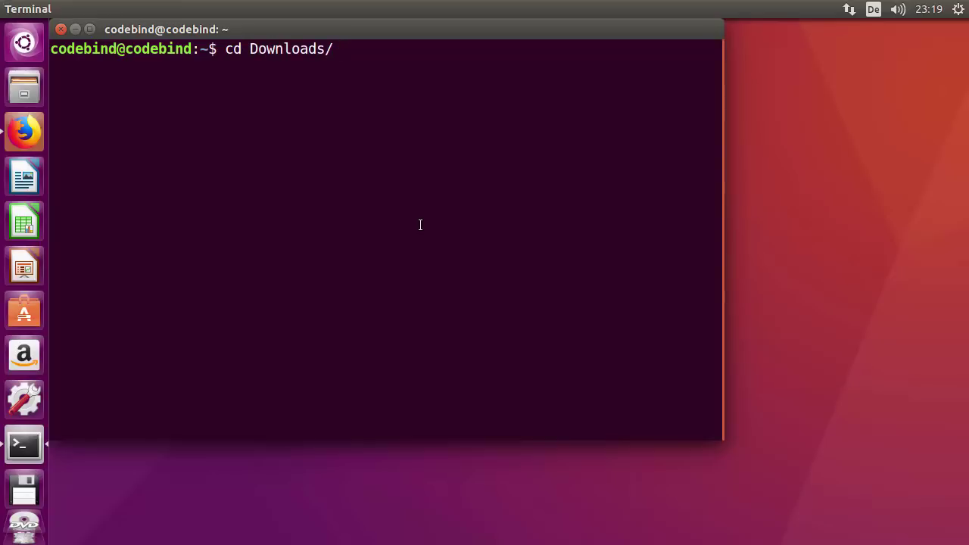
{"action": "key", "text": "Return"}
Step: List the Downloads files with ls to find the XAMPP installer
{"action": "type", "text": "ls7"}
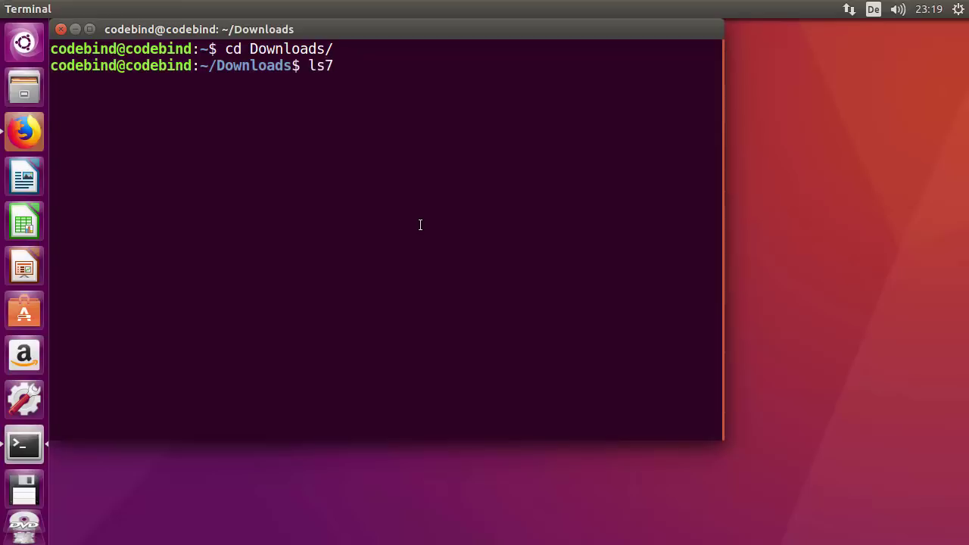
{"action": "key", "text": "BackSpace"}
{"action": "key", "text": "Return"}
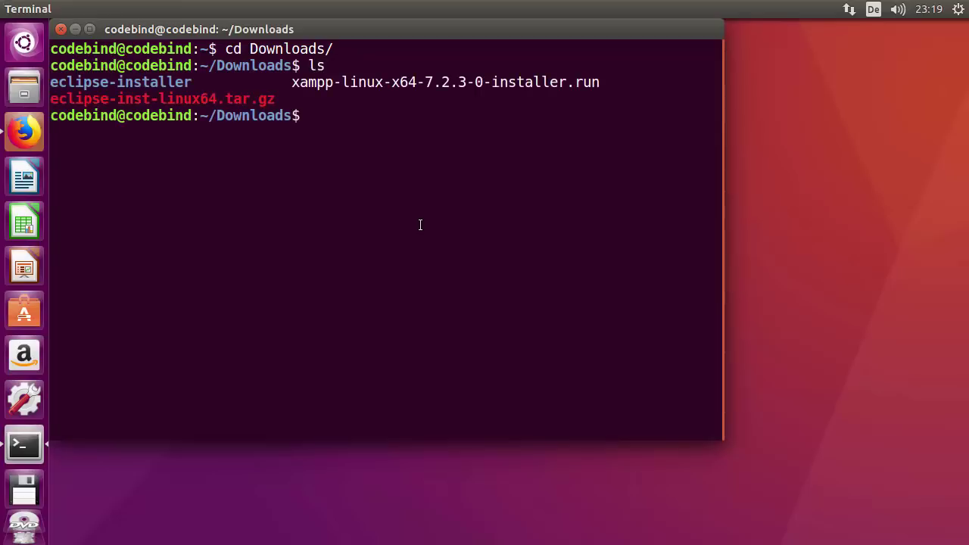
{"action": "double_click", "coordinate": [501, 80]}
{"action": "key", "text": "cmd+c"}
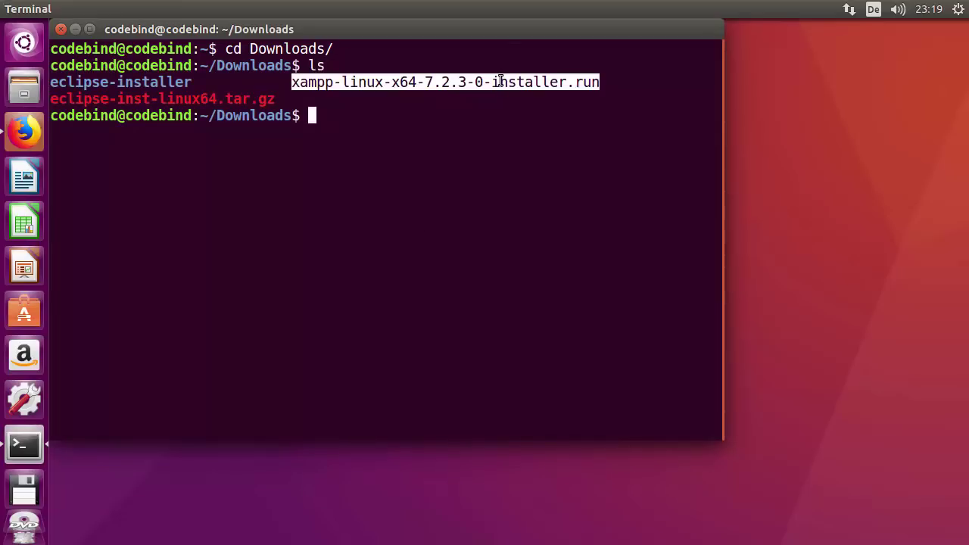
{"action": "left_click", "coordinate": [436, 115]}
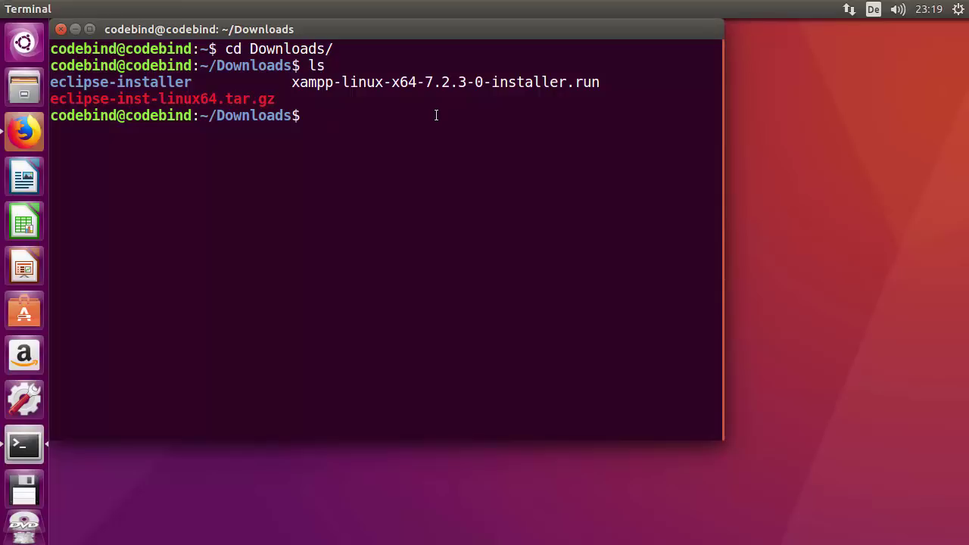
Step: Run ls -al and check the installer's 137275892-byte size and read-write permissions
{"action": "type", "text": "ls -al"}
{"action": "key", "text": "Return"}
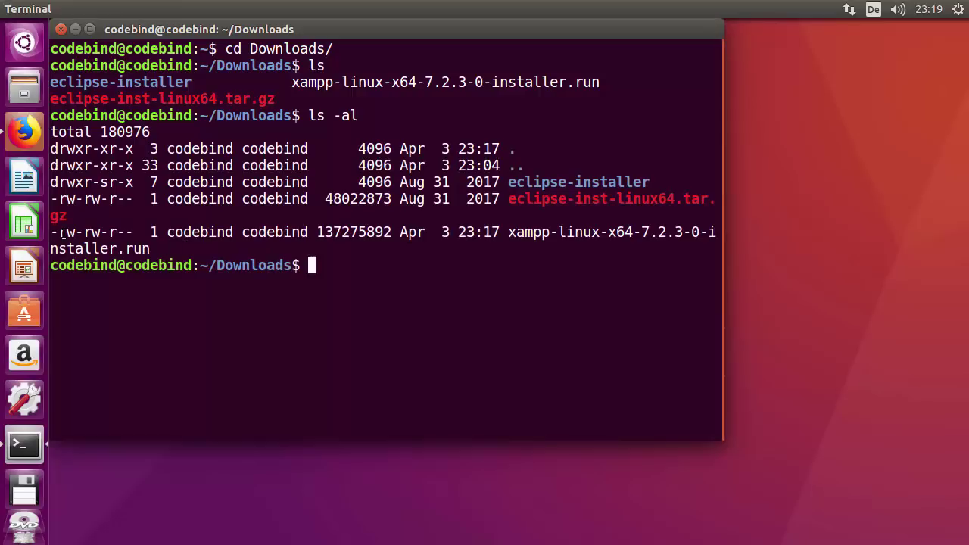
{"action": "left_click_drag", "start_coordinate": [83, 231], "coordinate": [63, 232]}
{"action": "left_click", "coordinate": [111, 231]}
{"action": "left_click", "coordinate": [54, 232]}
Step: Run sudo chmod +x on xampp-linux-x64-7.2.3-0-installer.run, entering the administrator password
{"action": "type", "text": "c"}
{"action": "key", "text": "BackSpace"}
{"action": "type", "text": "sudo "}
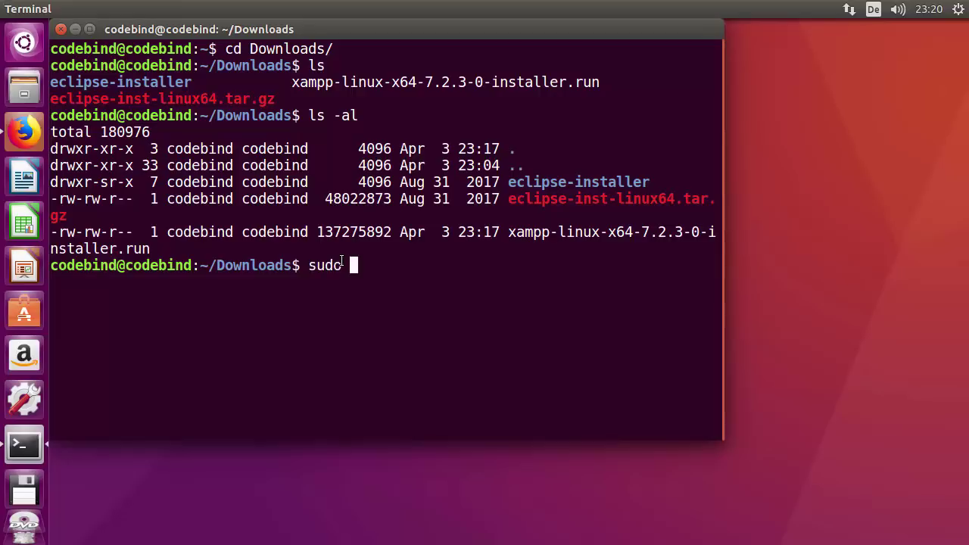
{"action": "type", "text": "chm"}
{"action": "type", "text": "od "}
{"action": "type", "text": "+x "}
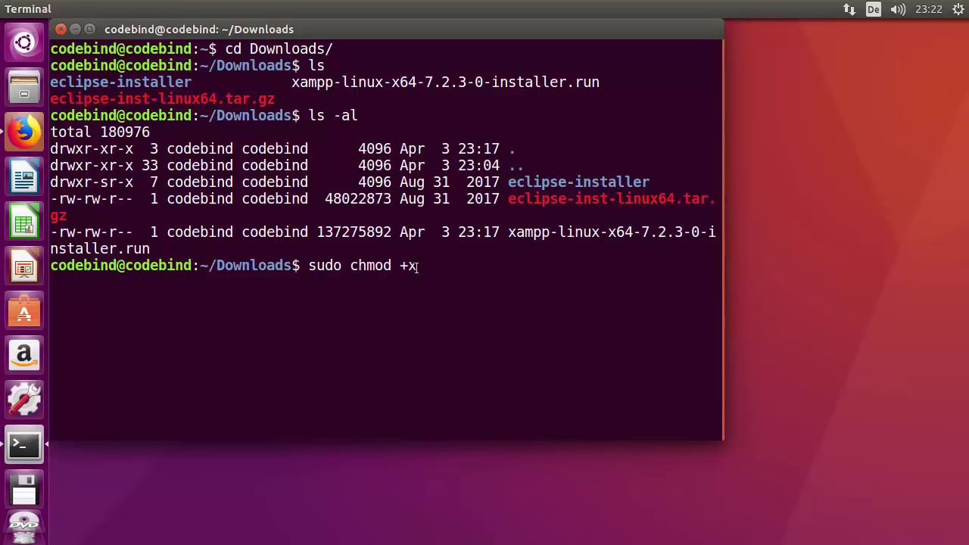
{"action": "type", "text": "xa"}
{"action": "key", "text": "Tab"}
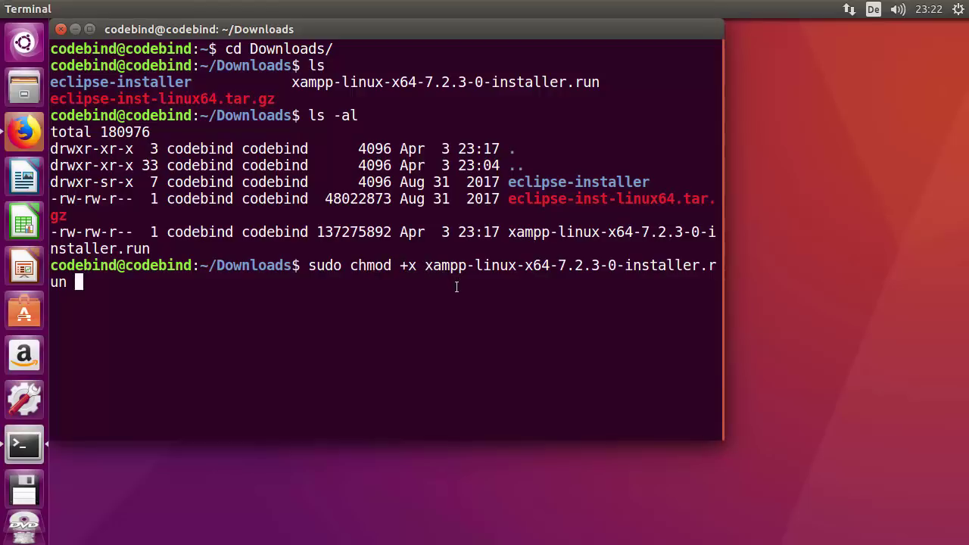
{"action": "key", "text": "Return"}
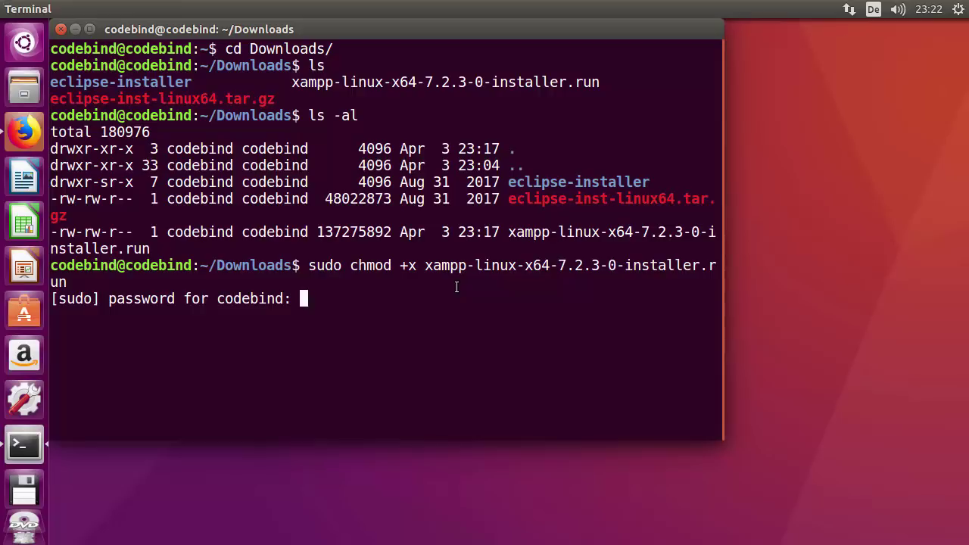
{"action": "key", "text": "Return"}
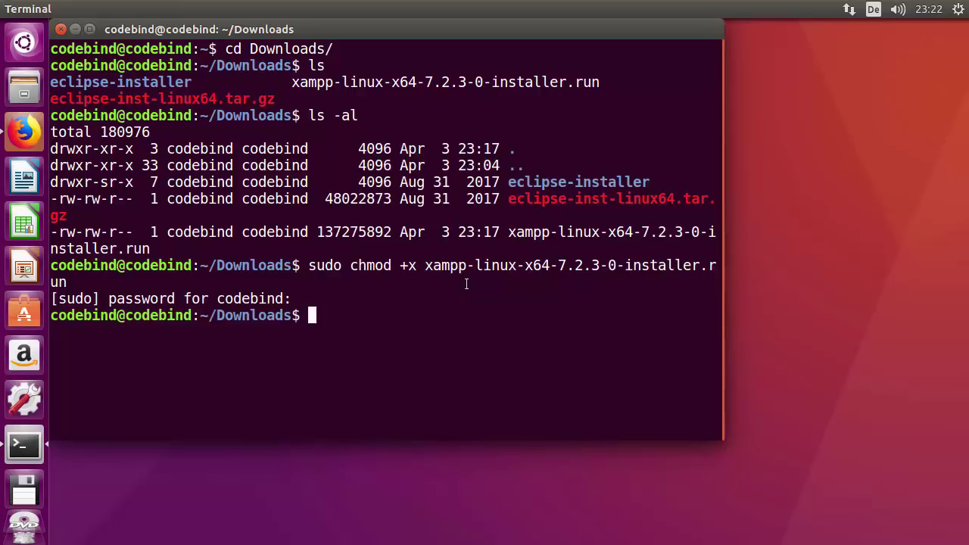
Step: List the installer file to confirm it now has -rwxrwxr-x permissions
{"action": "key", "text": "Up"}
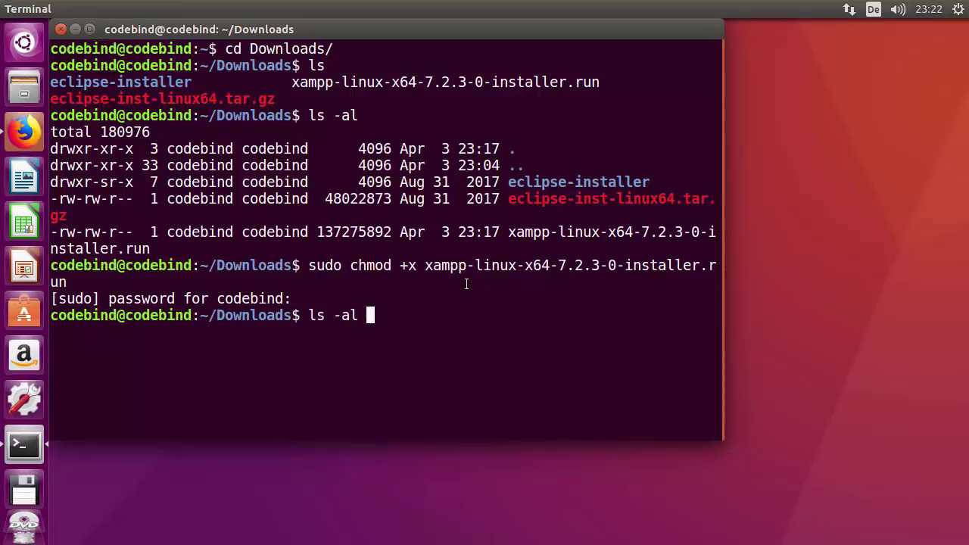
{"action": "double_click", "coordinate": [458, 269]}
{"action": "middle_click", "coordinate": [458, 269]}
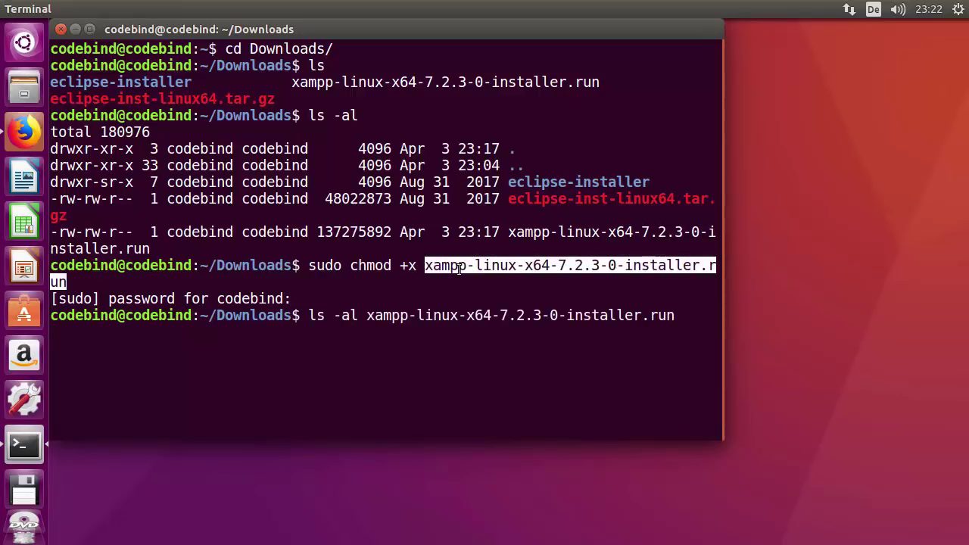
{"action": "key", "text": "Return"}
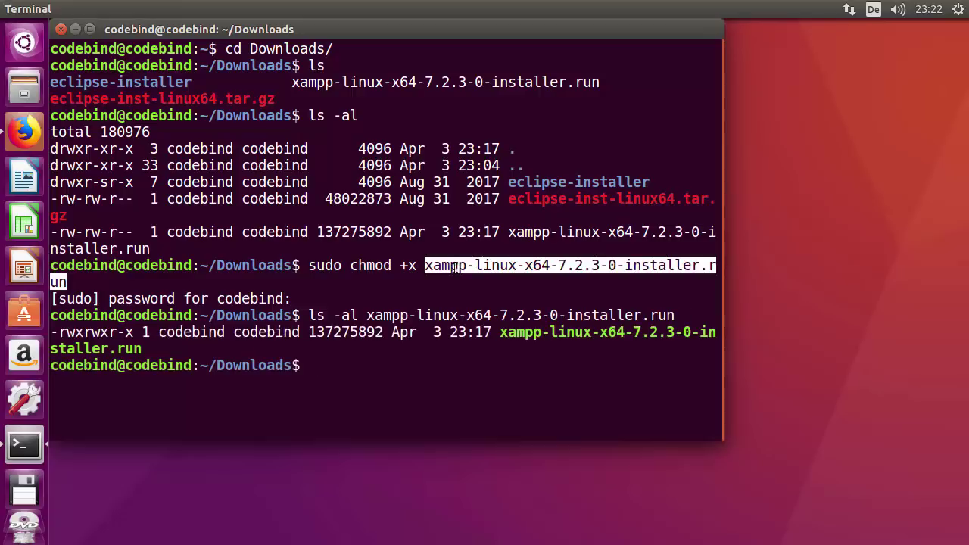
{"action": "left_click", "coordinate": [134, 333]}
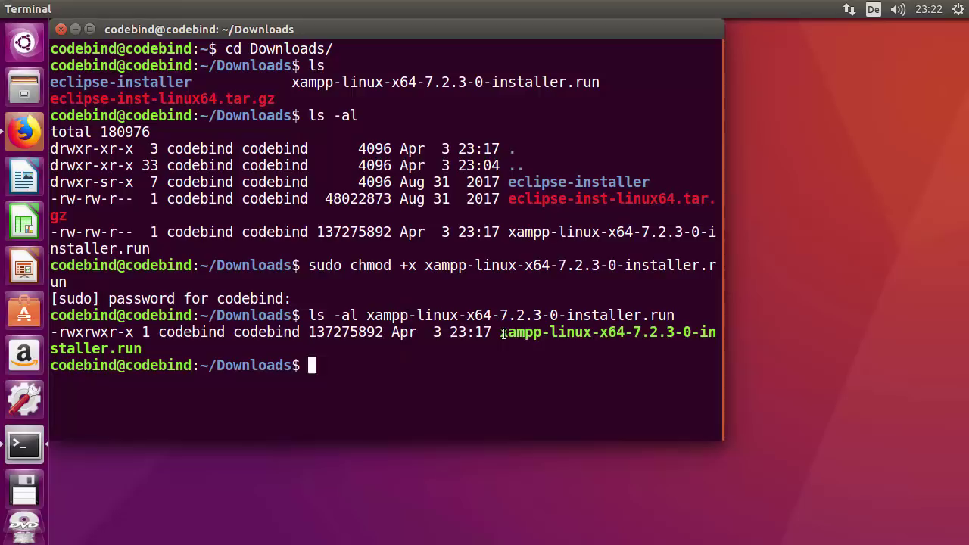
Step: Clear the screen and run sudo ./xampp-linux-x64-7.2.3-0-installer.run to open the Setup Wizard
{"action": "type", "text": "clear"}
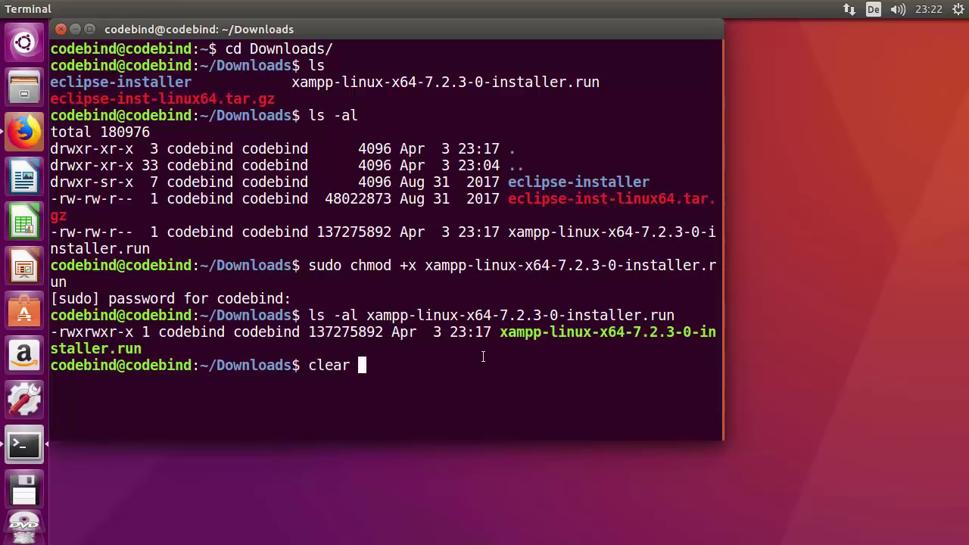
{"action": "key", "text": "Return"}
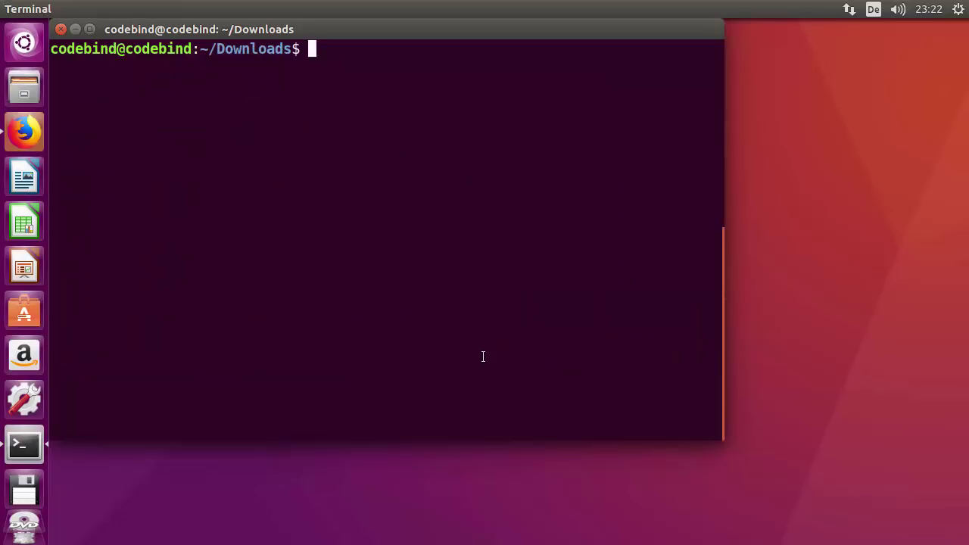
{"action": "type", "text": "sudo ./x"}
{"action": "key", "text": "Tab"}
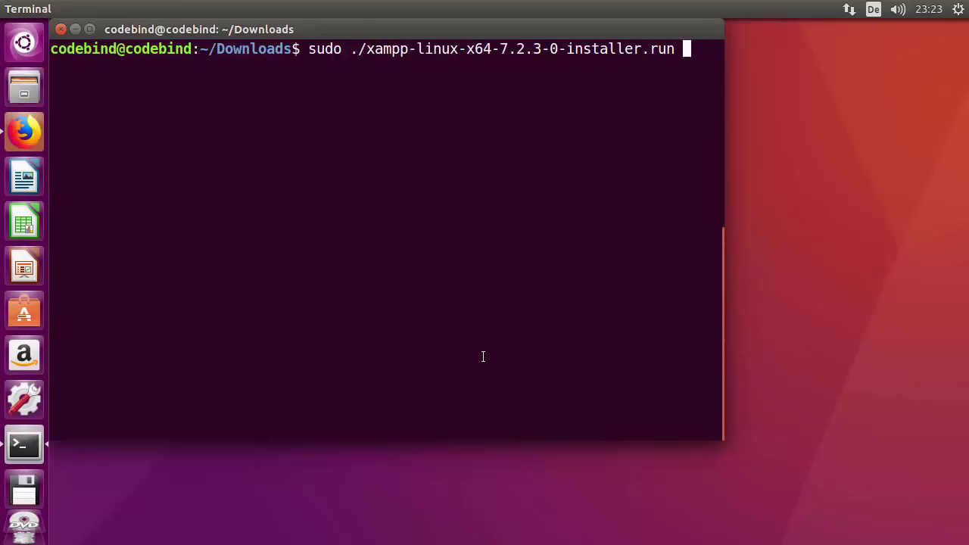
{"action": "key", "text": "Return"}
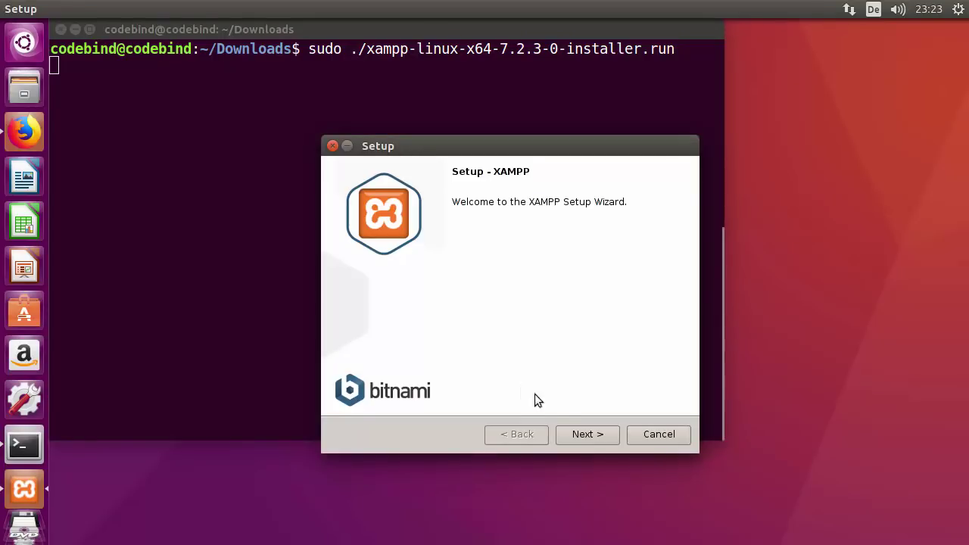
Step: Accept the defaults through Welcome, Components, /opt/lampp directory and Bitnami pages, then start installing
{"action": "left_click", "coordinate": [577, 434]}
{"action": "left_click", "coordinate": [576, 435]}
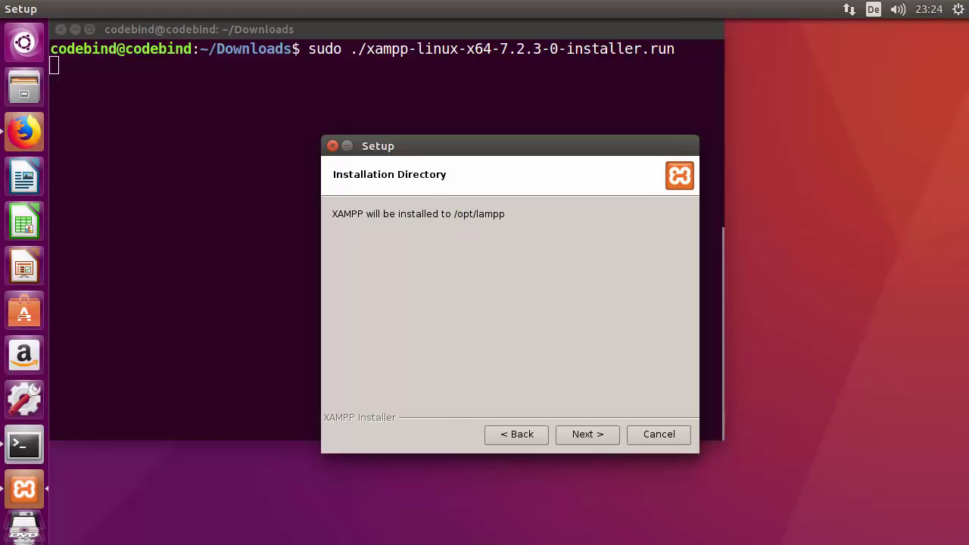
{"action": "left_click", "coordinate": [583, 434]}
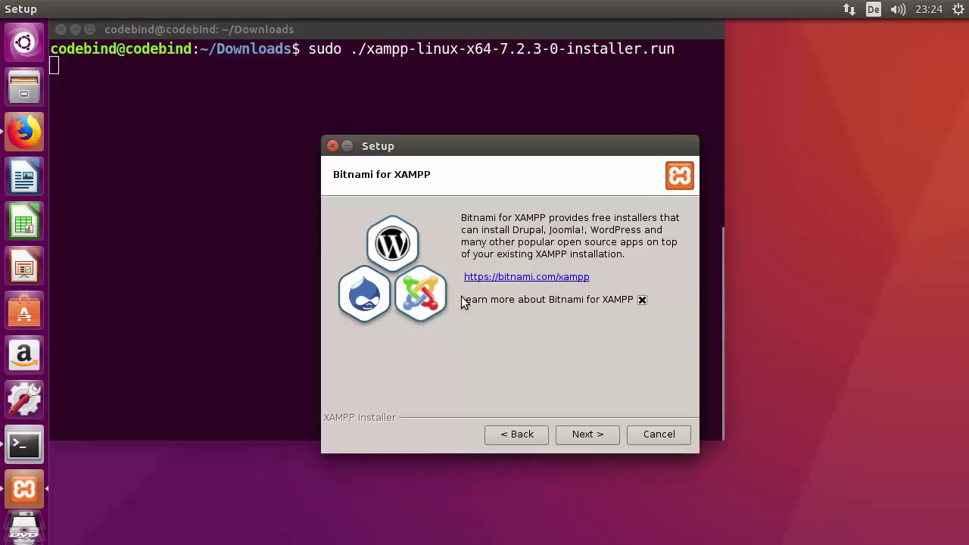
{"action": "left_click", "coordinate": [583, 434]}
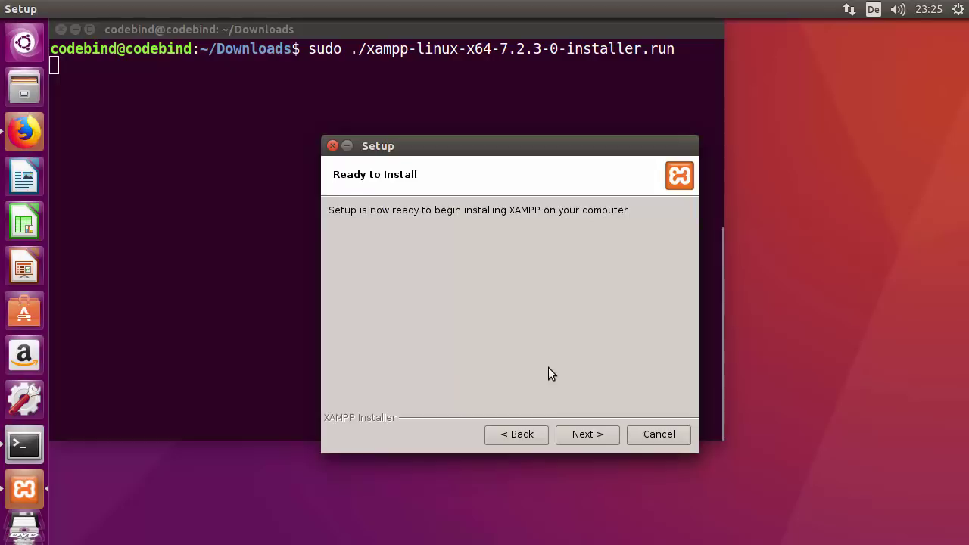
{"action": "left_click", "coordinate": [581, 433]}
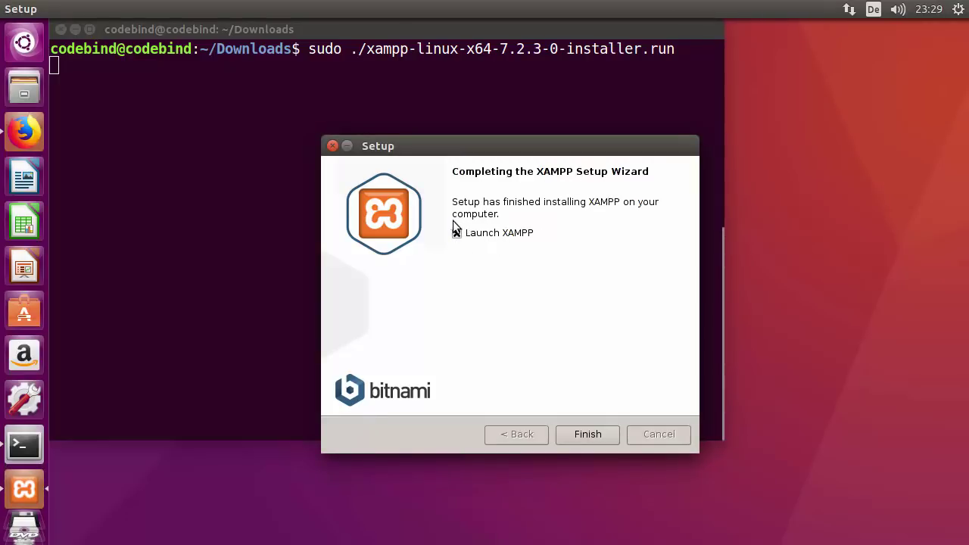
Step: Keep Launch XAMPP ticked and click Finish to open the XAMPP 7.2.3-0 control panel
{"action": "left_click", "coordinate": [503, 238]}
{"action": "left_click", "coordinate": [584, 434]}
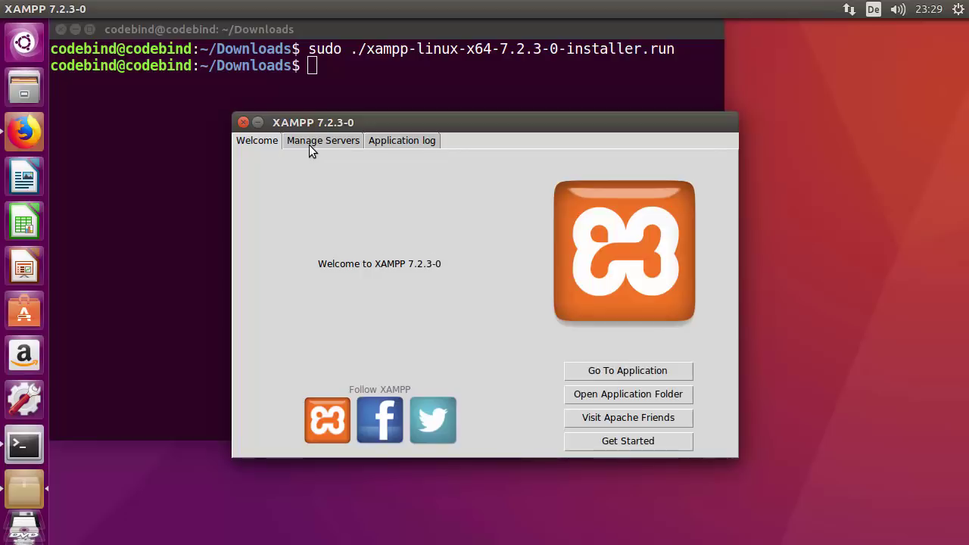
Step: Start the MySQL Database and ProFTPD servers under Manage Servers, then return to Firefox
{"action": "left_click", "coordinate": [331, 141]}
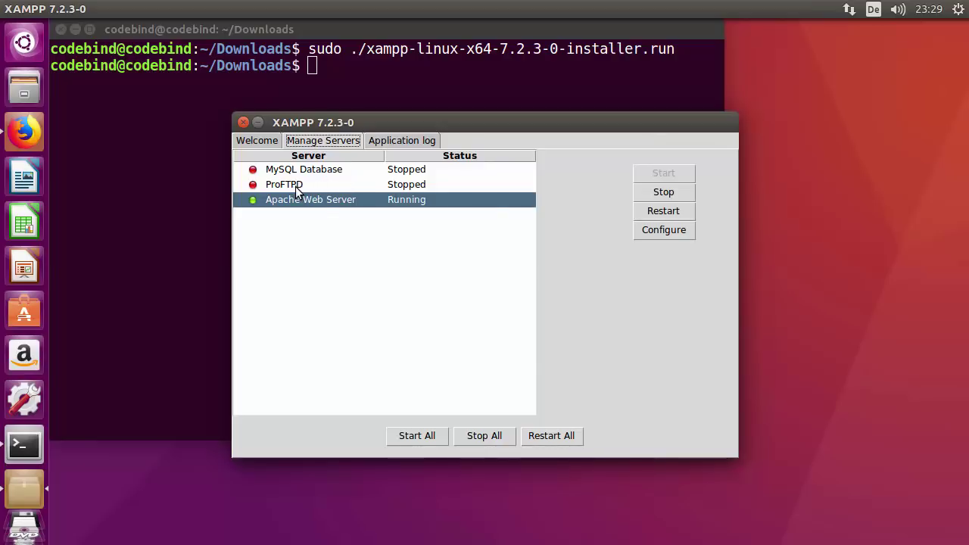
{"action": "left_click", "coordinate": [304, 168]}
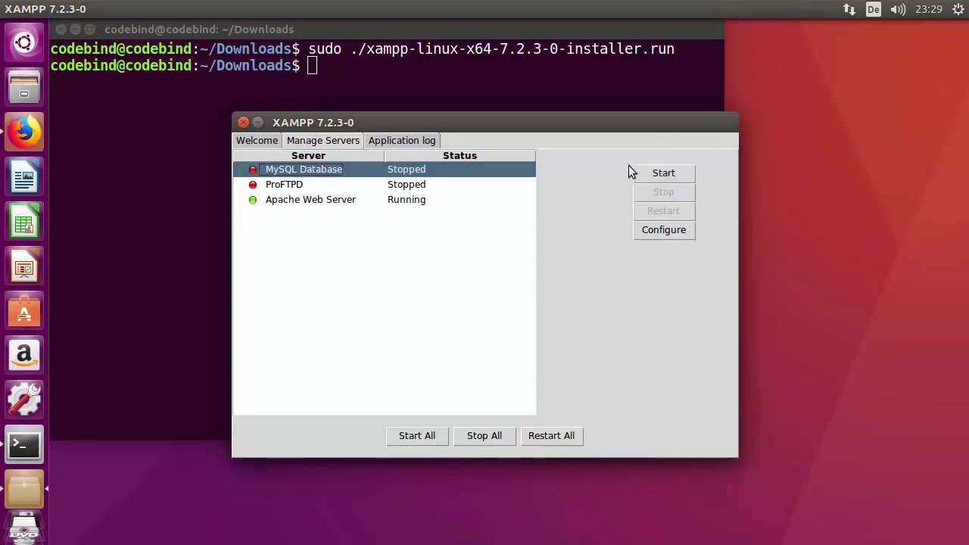
{"action": "left_click", "coordinate": [653, 179]}
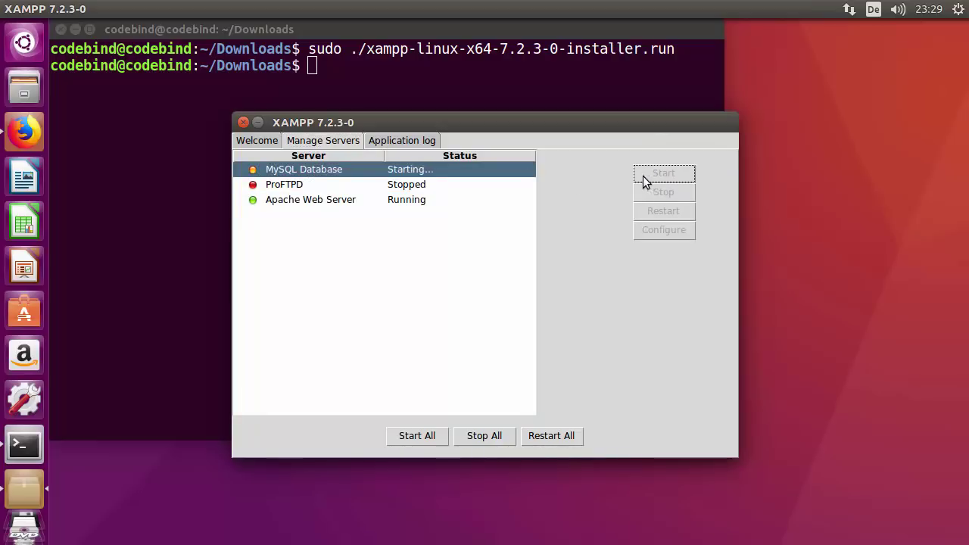
{"action": "left_click", "coordinate": [300, 188]}
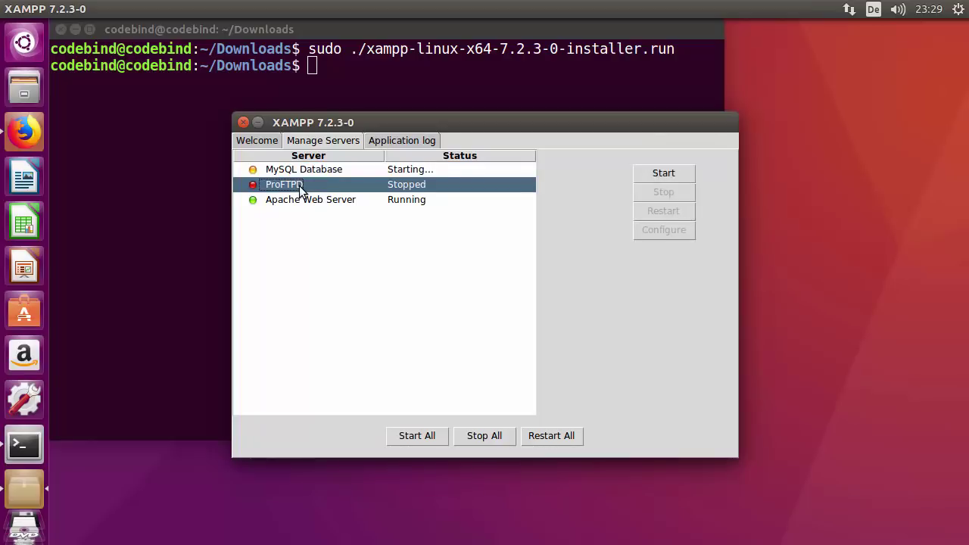
{"action": "left_click", "coordinate": [668, 175]}
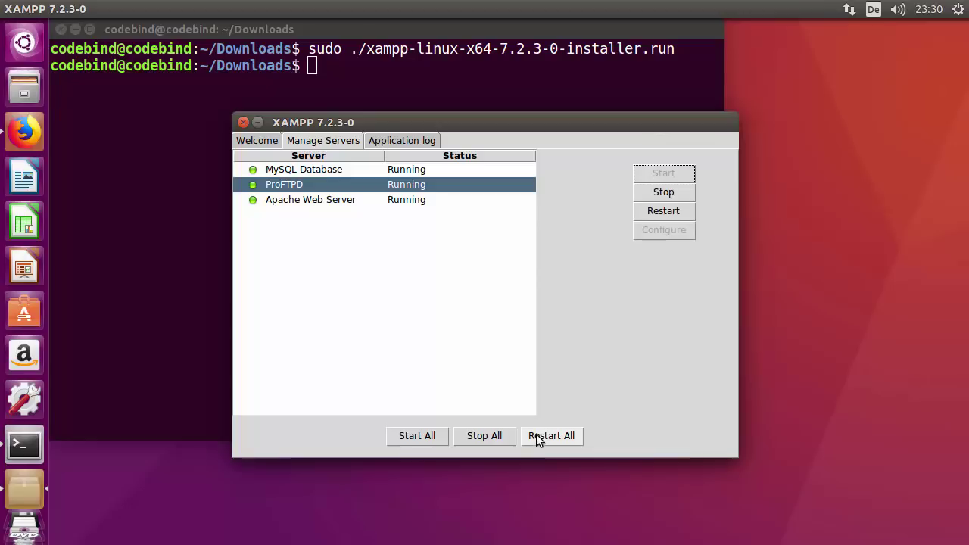
{"action": "left_click", "coordinate": [35, 141]}
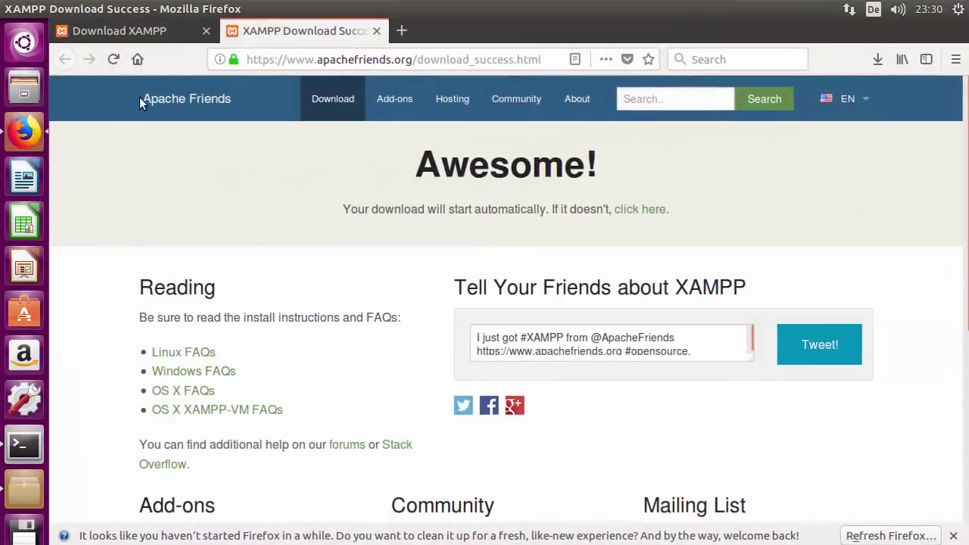
{"action": "left_click", "coordinate": [400, 31]}
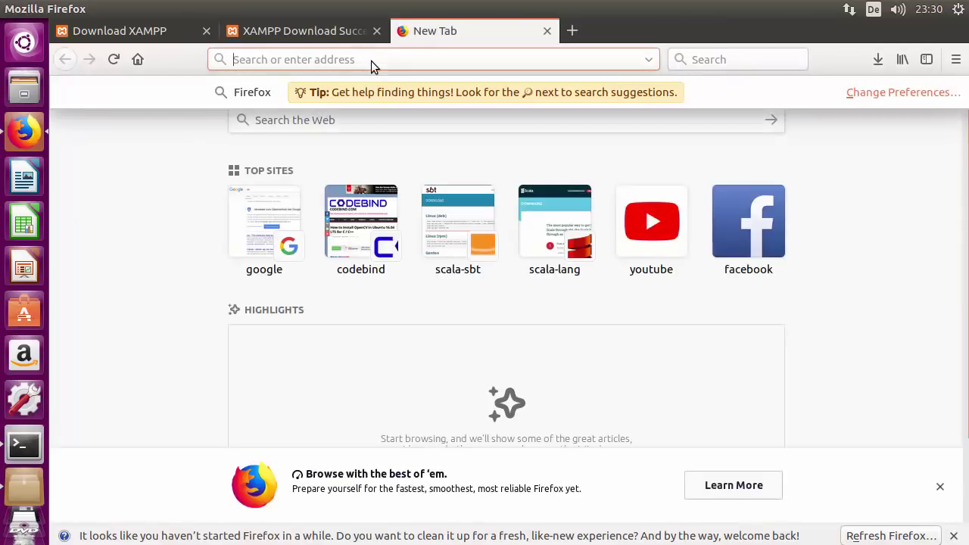
{"action": "type", "text": "lo"}
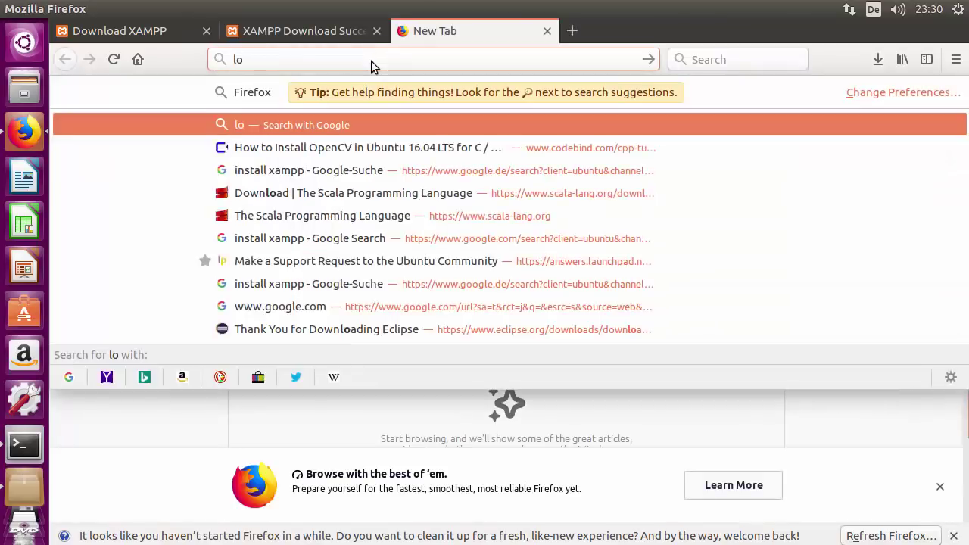
{"action": "type", "text": "calhost"}
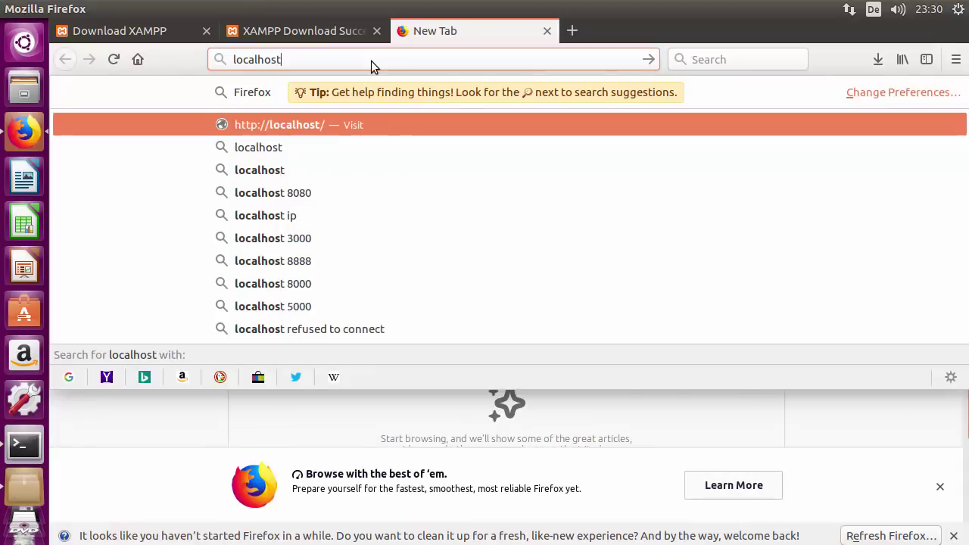
{"action": "type", "text": "/"}
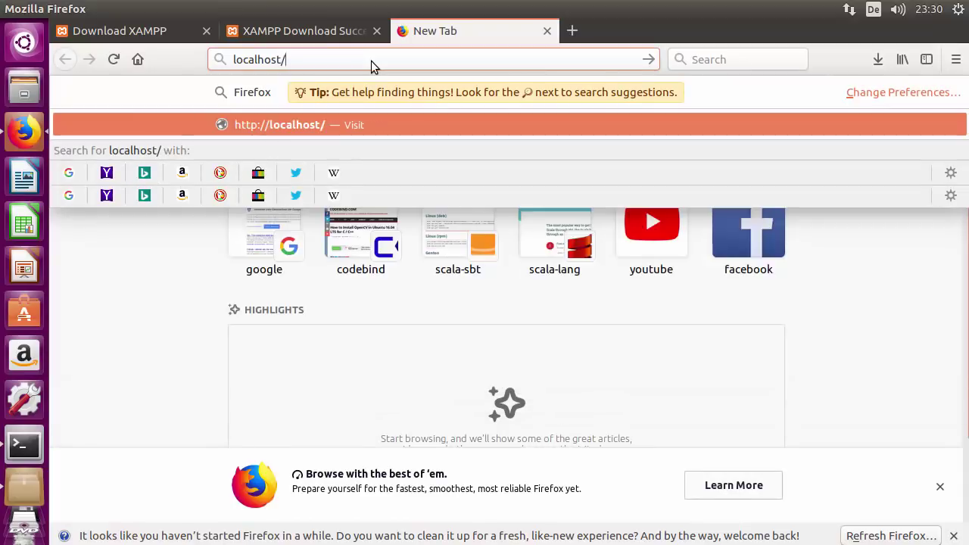
{"action": "type", "text": "dashboard"}
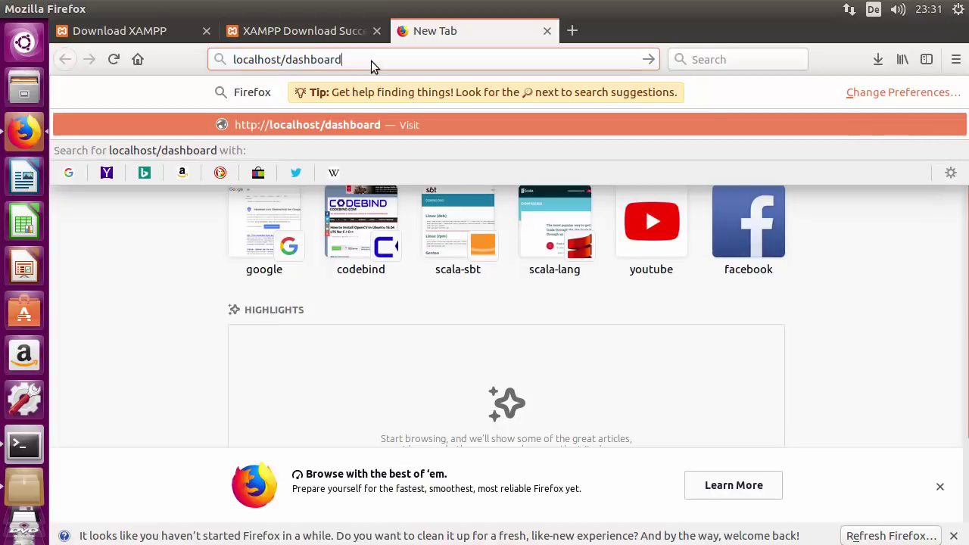
{"action": "key", "text": "Left"}
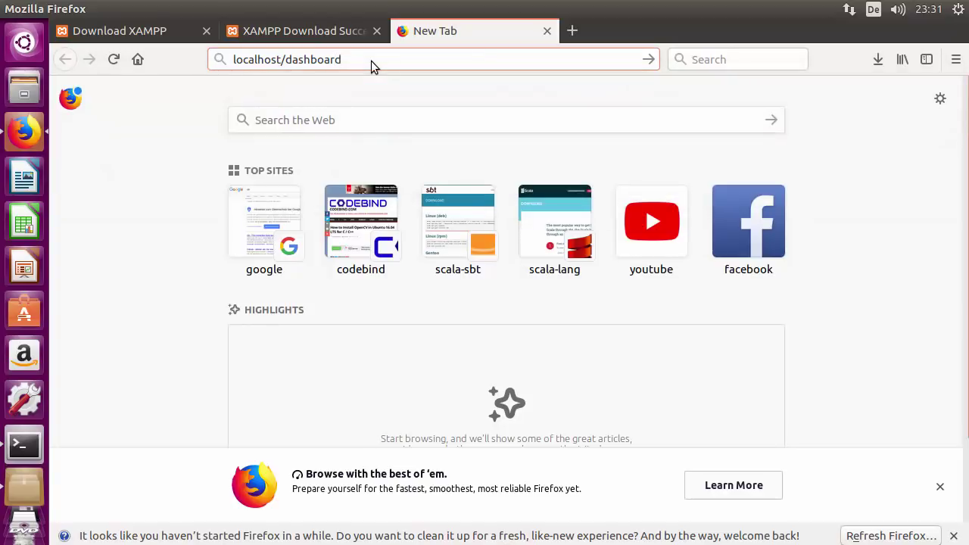
{"action": "key", "text": "Home"}
{"action": "type", "text": "http"}
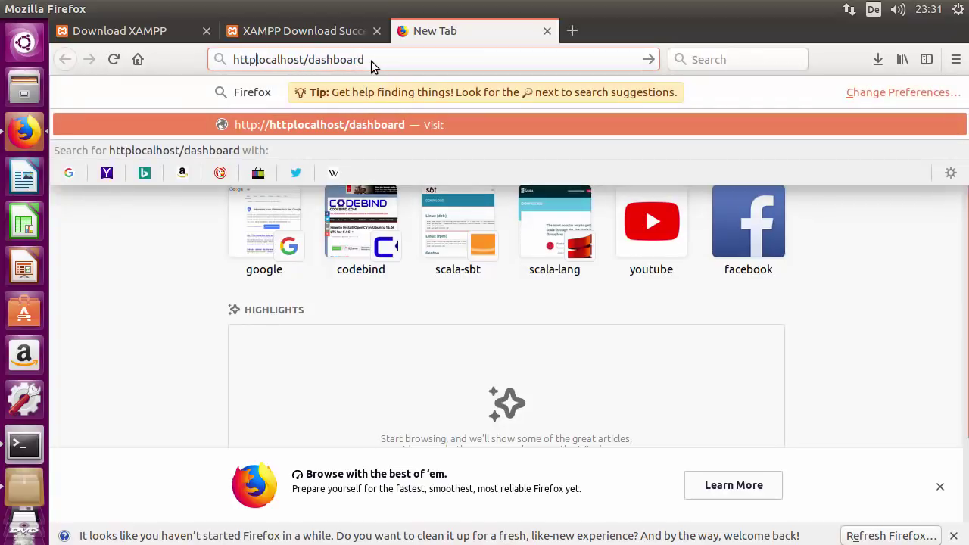
{"action": "type", "text": "://"}
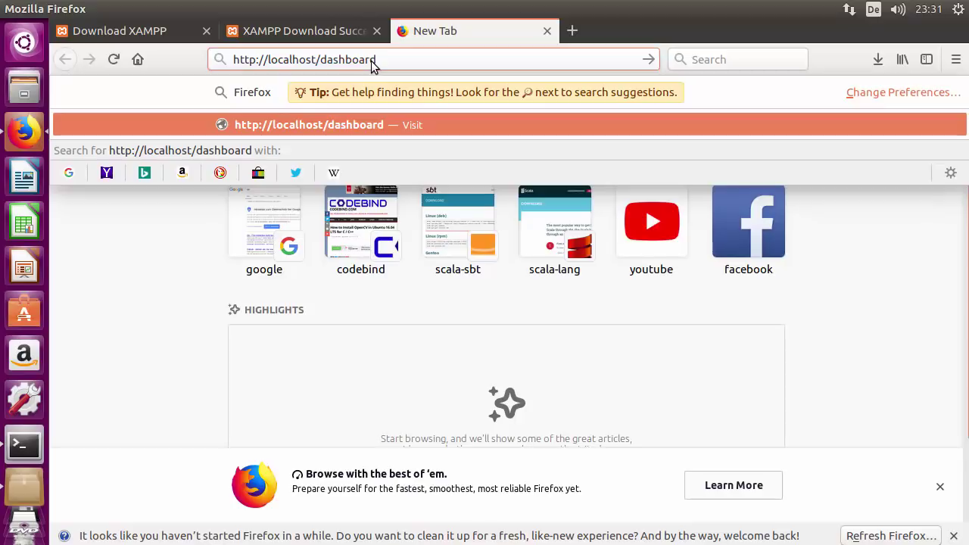
{"action": "key", "text": "Return"}
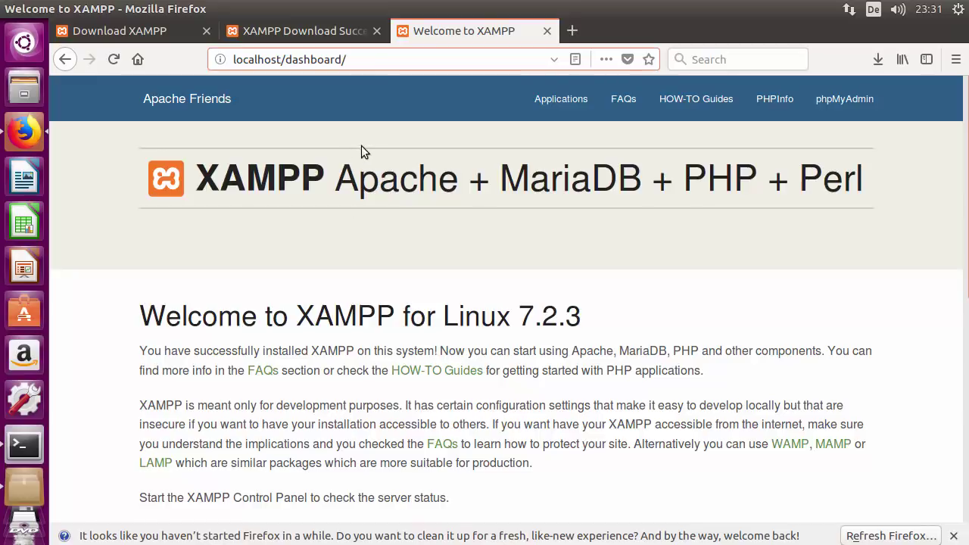
{"action": "left_click", "coordinate": [376, 58]}
{"action": "left_click", "coordinate": [572, 31]}
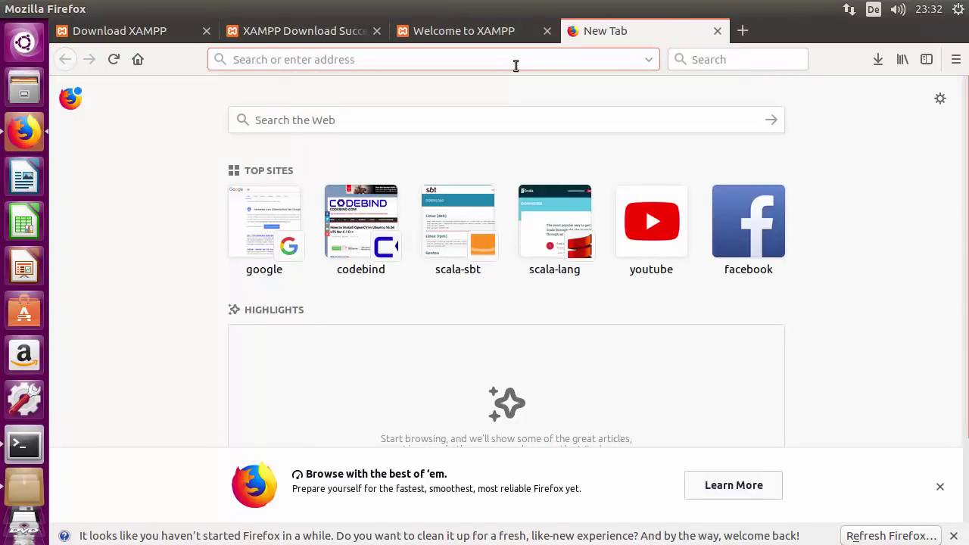
{"action": "type", "text": "http"}
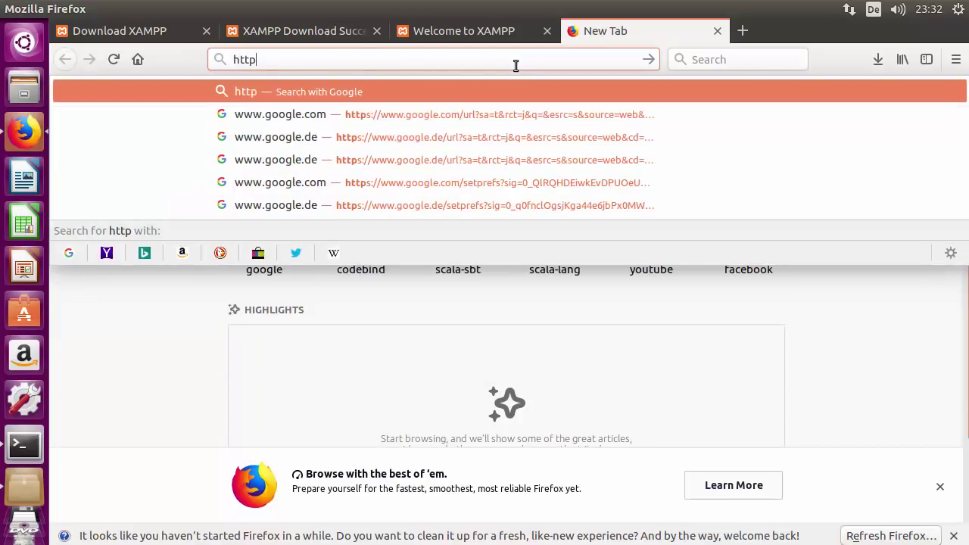
{"action": "type", "text": "://"}
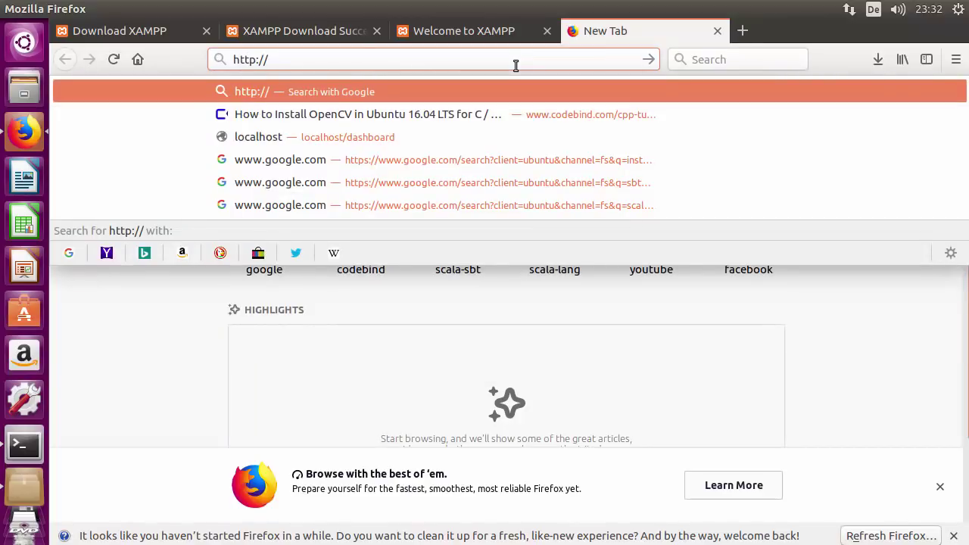
{"action": "type", "text": "localhost/"}
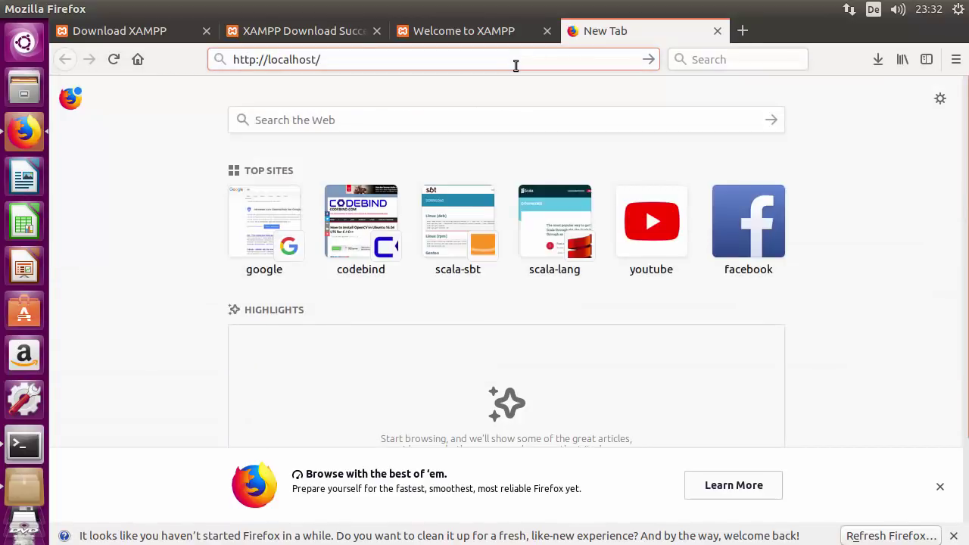
{"action": "type", "text": "php"}
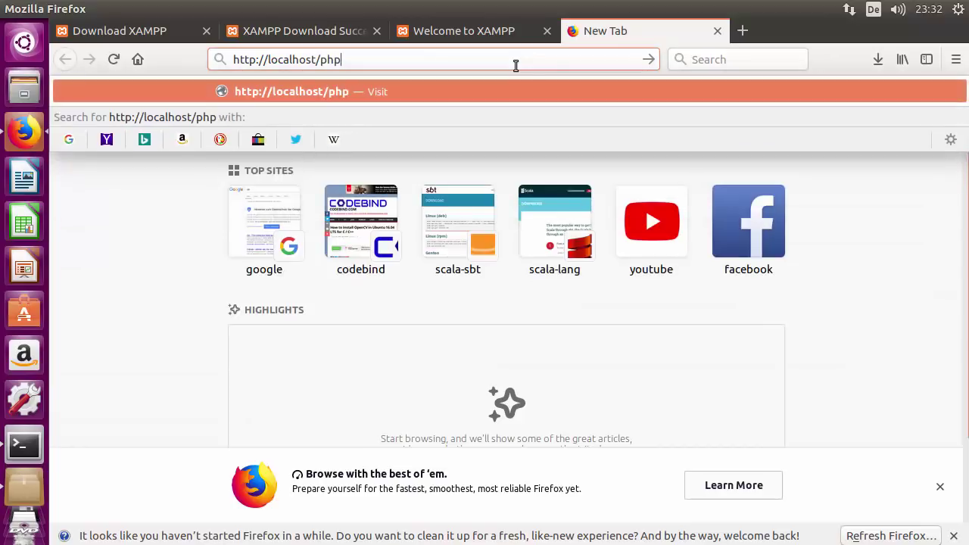
{"action": "type", "text": "admin"}
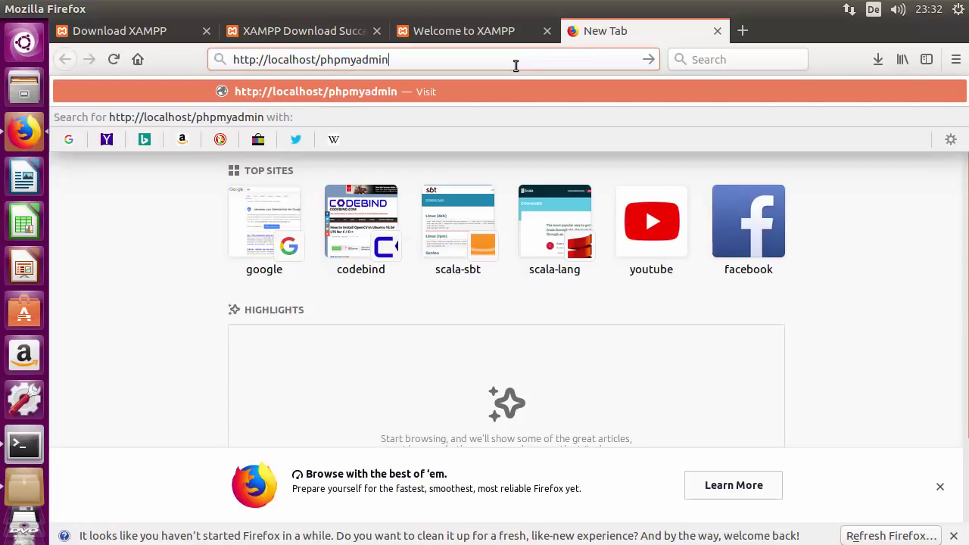
{"action": "key", "text": "Return"}
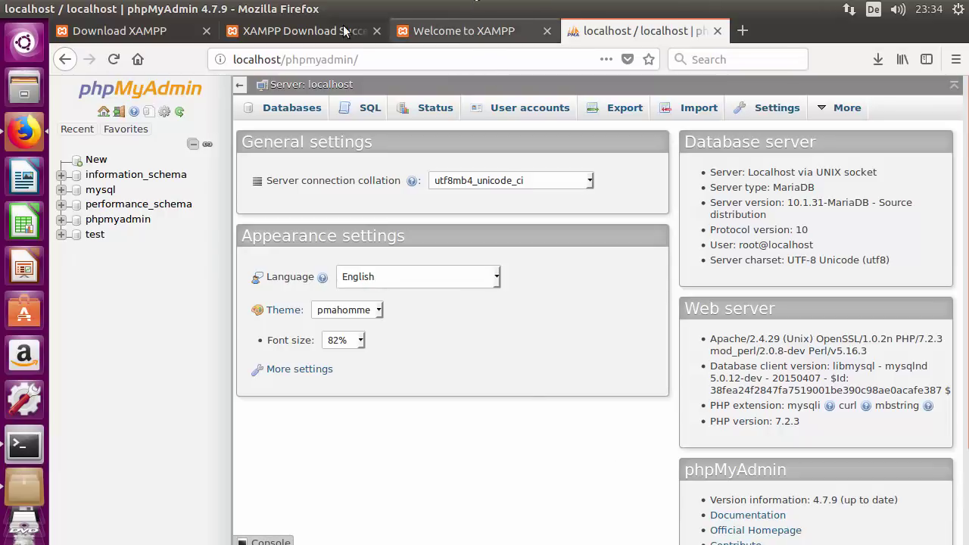
Step: Stop the Apache, MySQL and ProFTPD servers in XAMPP Control Panel, then close the application
{"action": "left_click", "coordinate": [24, 9]}
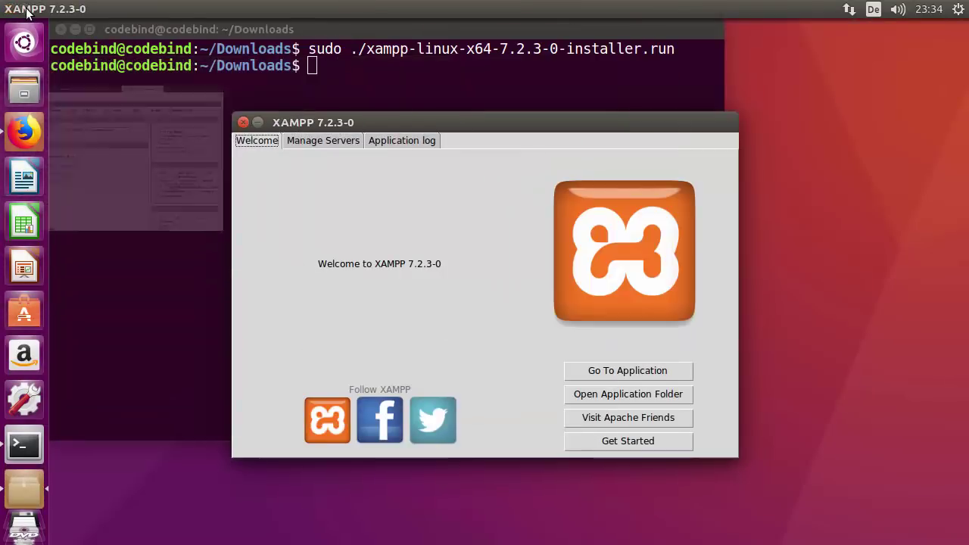
{"action": "left_click", "coordinate": [303, 144]}
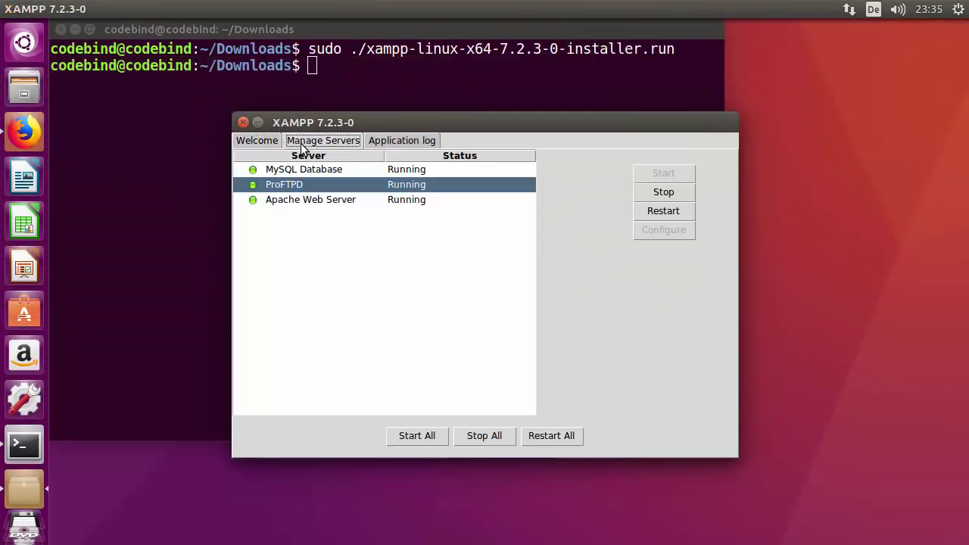
{"action": "left_click", "coordinate": [489, 436]}
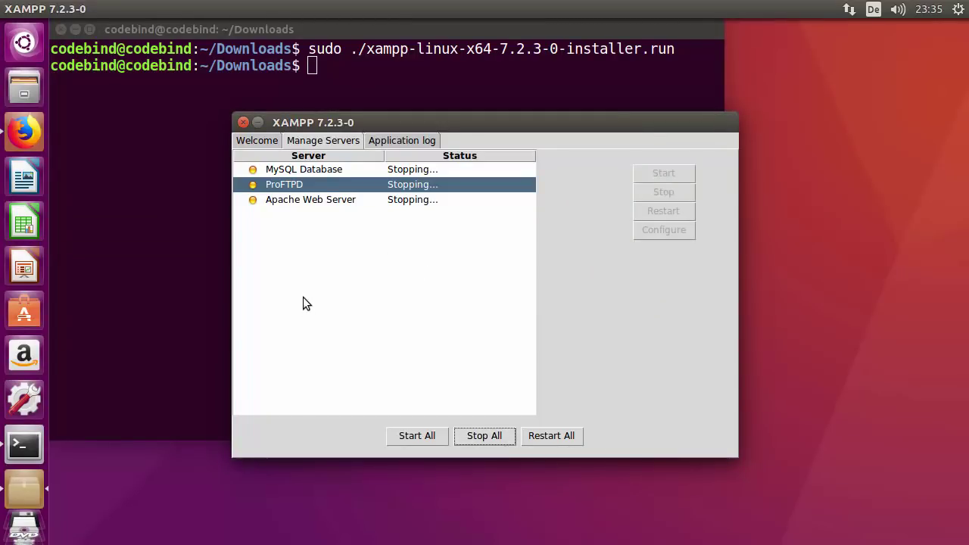
{"action": "left_click", "coordinate": [242, 122]}
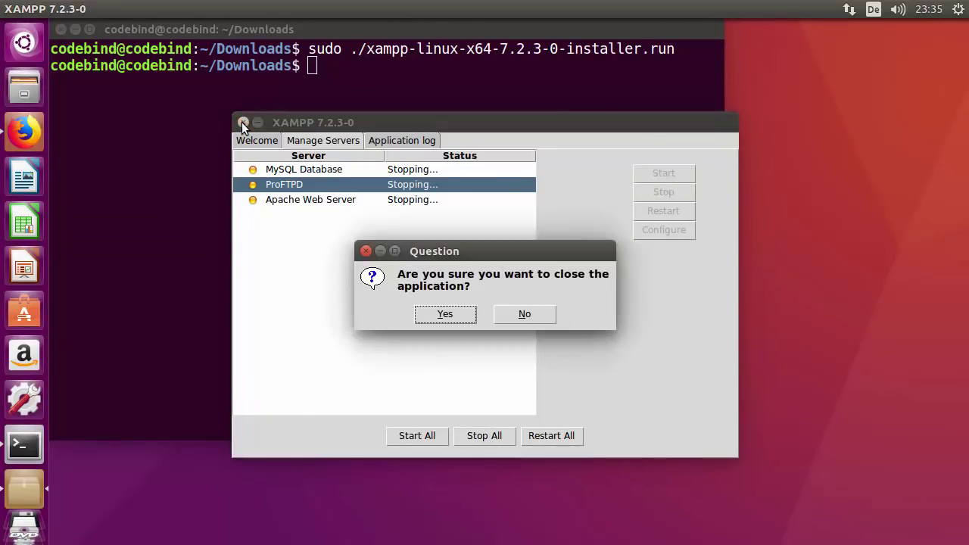
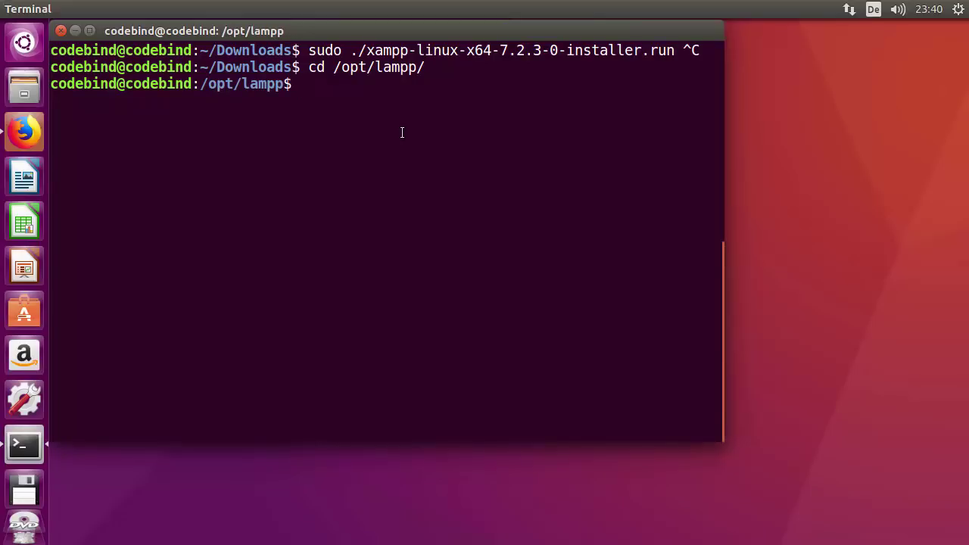
Step: List the contents of the /opt/lampp folder
{"action": "type", "text": "ls"}
{"action": "key", "text": "Return"}
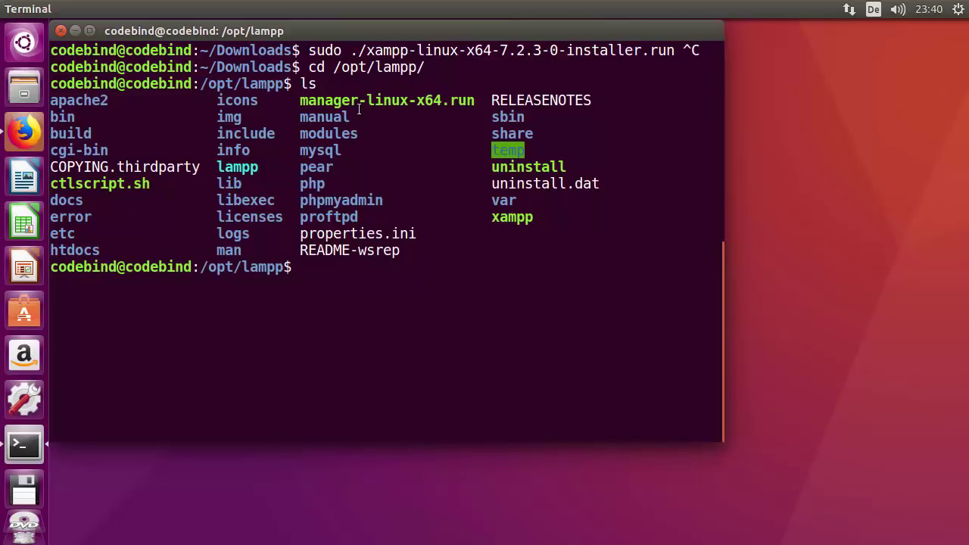
{"action": "double_click", "coordinate": [384, 104]}
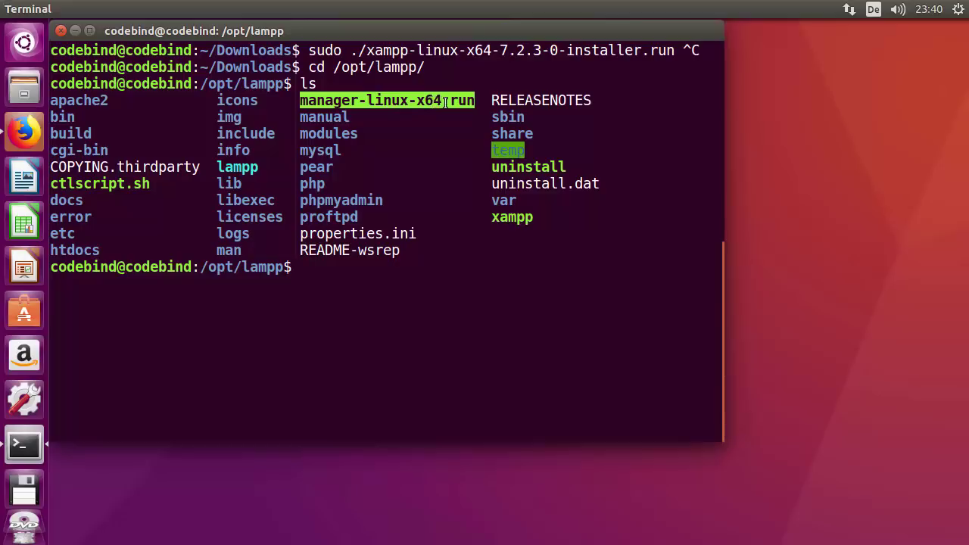
{"action": "left_click", "coordinate": [445, 288]}
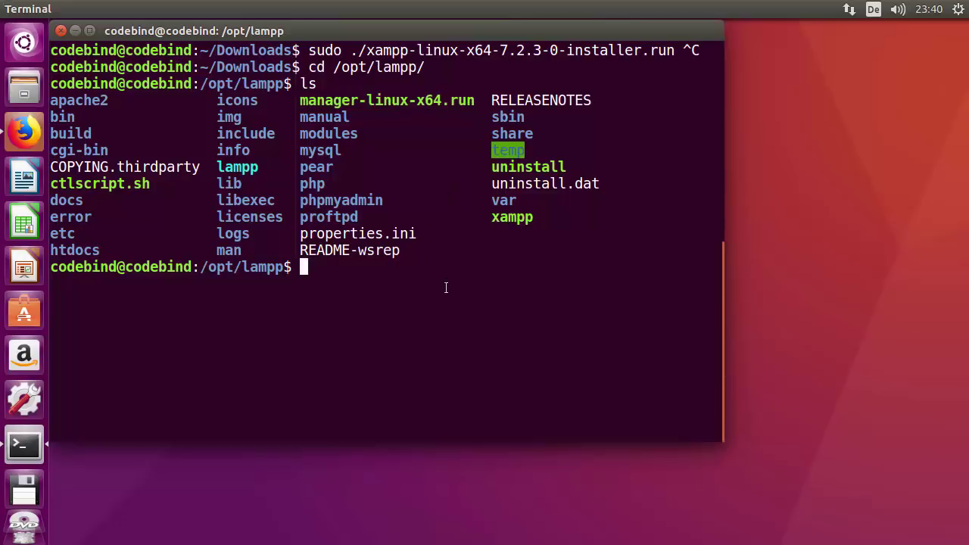
Step: Launch the XAMPP manager as root with sudo ./manager-linux-x64.run
{"action": "type", "text": "sudo"}
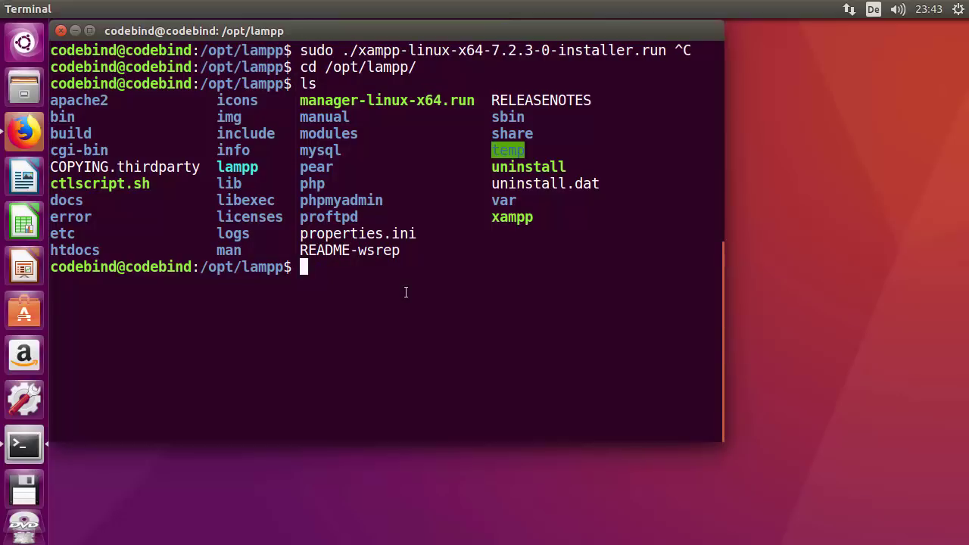
{"action": "type", "text": "sudo "}
{"action": "type", "text": "./"}
{"action": "double_click", "coordinate": [390, 104]}
{"action": "middle_click", "coordinate": [390, 105]}
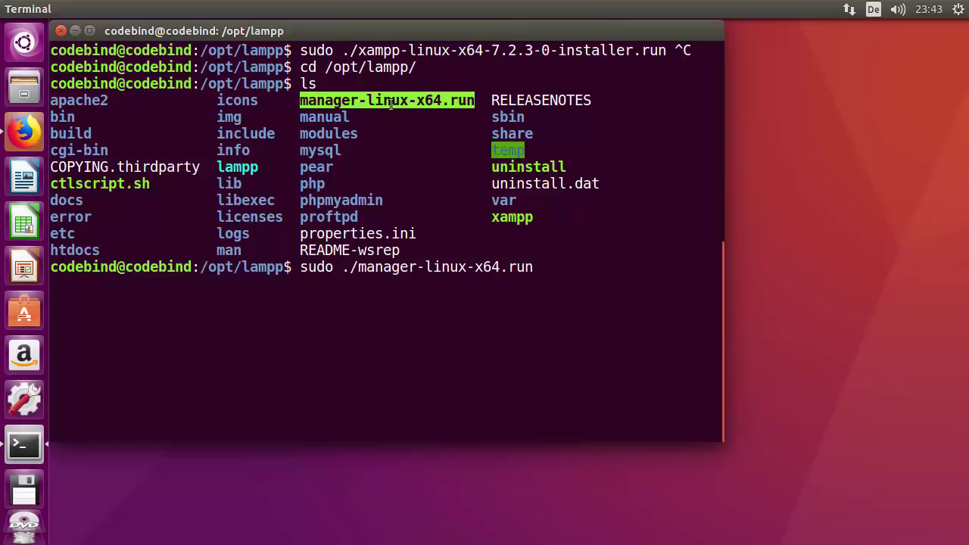
{"action": "left_click", "coordinate": [437, 172]}
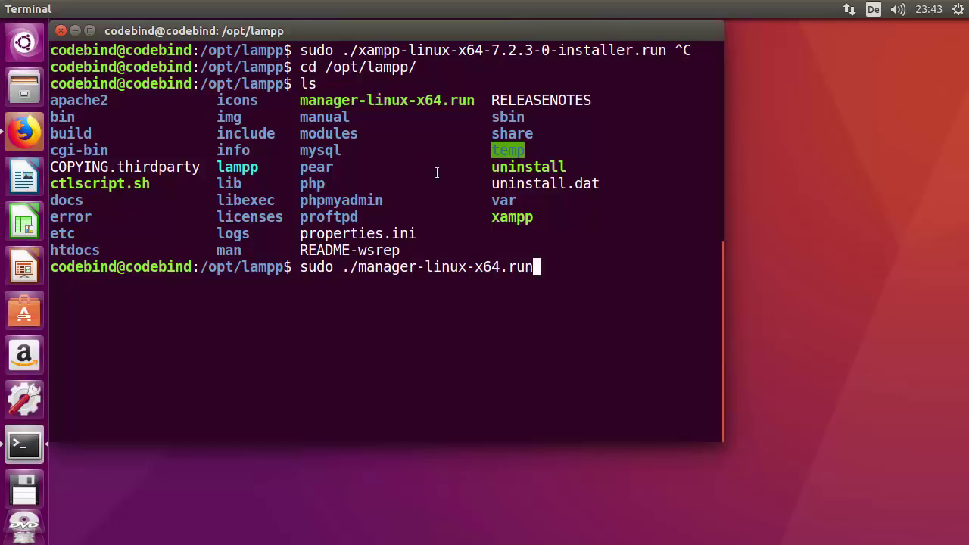
{"action": "key", "text": "Return"}
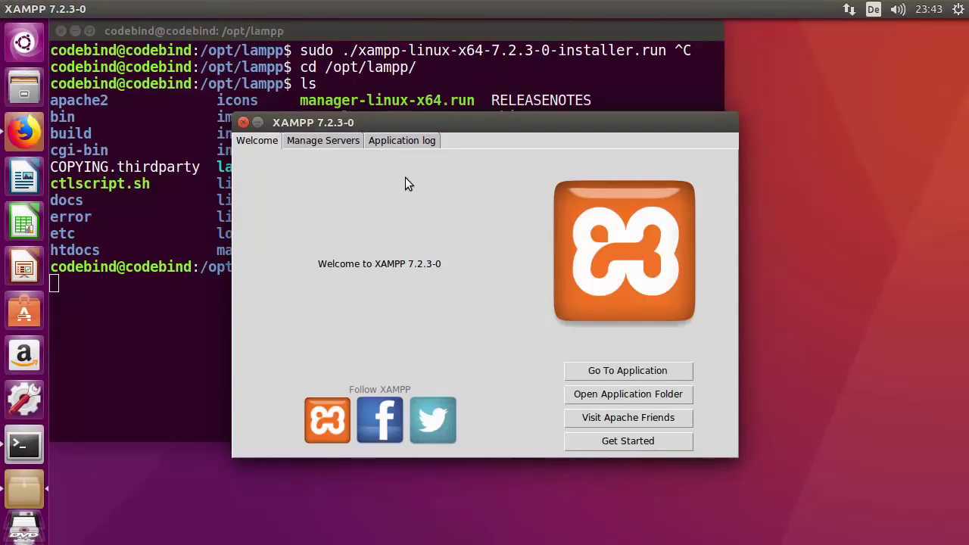
Step: Start MySQL Database, ProFTPD and Apache with Start All under Manage Servers, then minimize the manager
{"action": "left_click", "coordinate": [328, 142]}
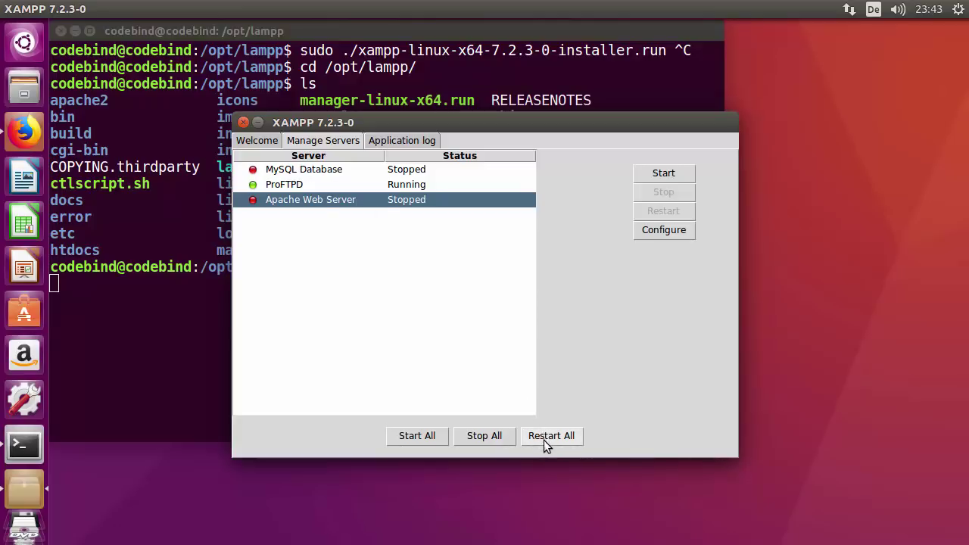
{"action": "left_click", "coordinate": [432, 434]}
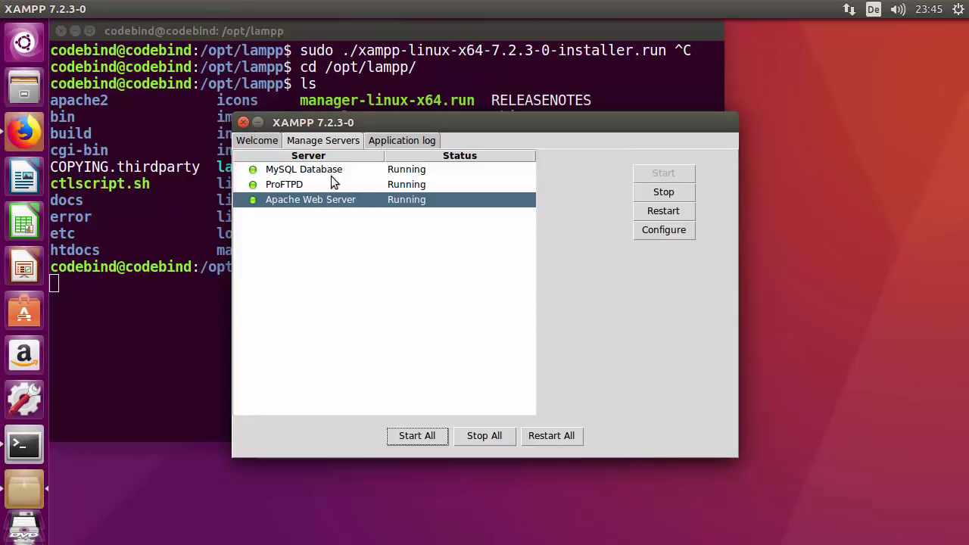
{"action": "left_click", "coordinate": [258, 121]}
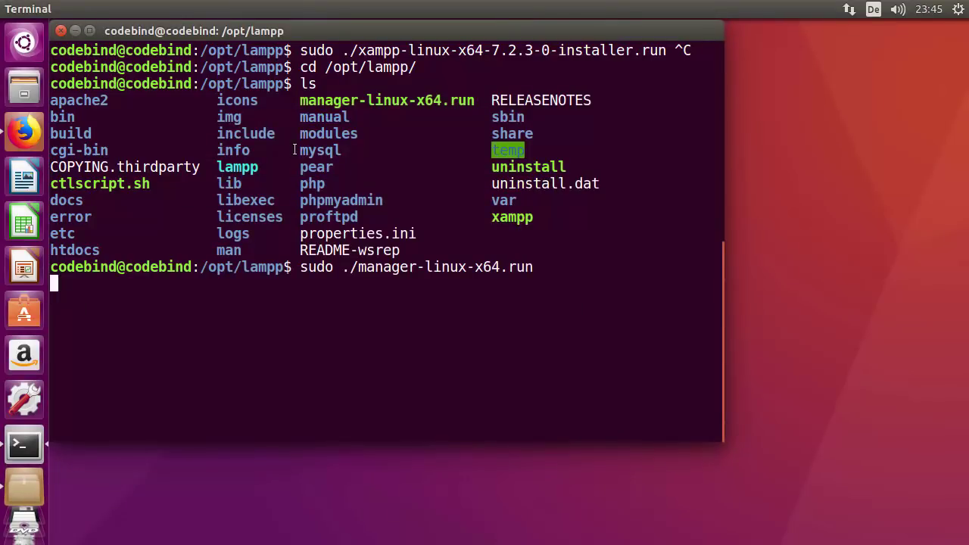
Step: Stop the manager process and return to the home folder
{"action": "key", "text": "ctrl+c"}
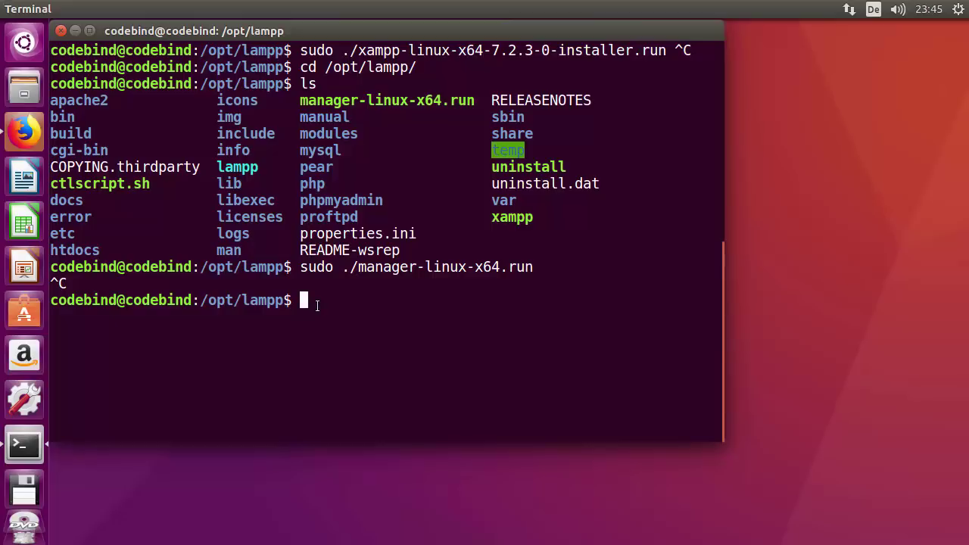
{"action": "type", "text": "cd"}
{"action": "key", "text": "Return"}
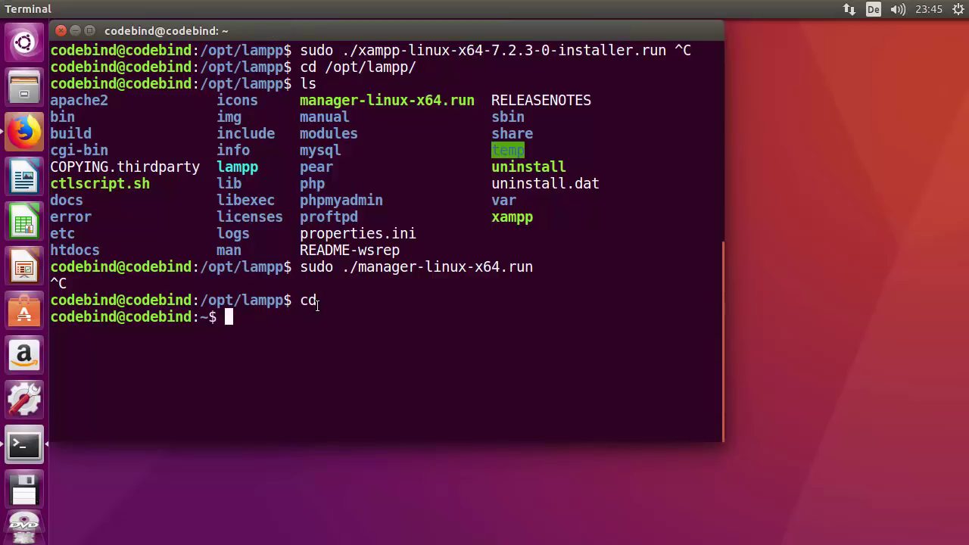
Step: Change into /opt/lampp/htdocs and list its files
{"action": "type", "text": "cd /opt/"}
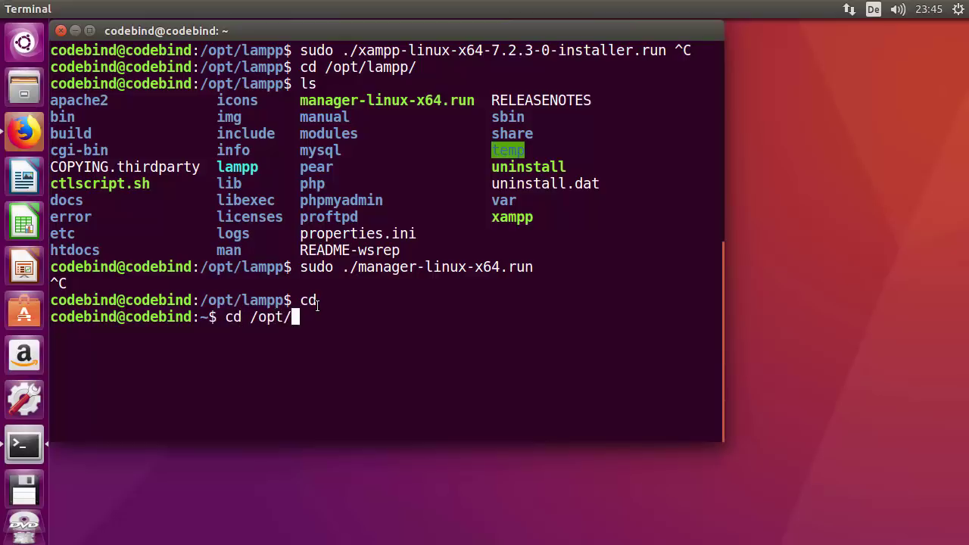
{"action": "type", "text": "la"}
{"action": "key", "text": "Tab"}
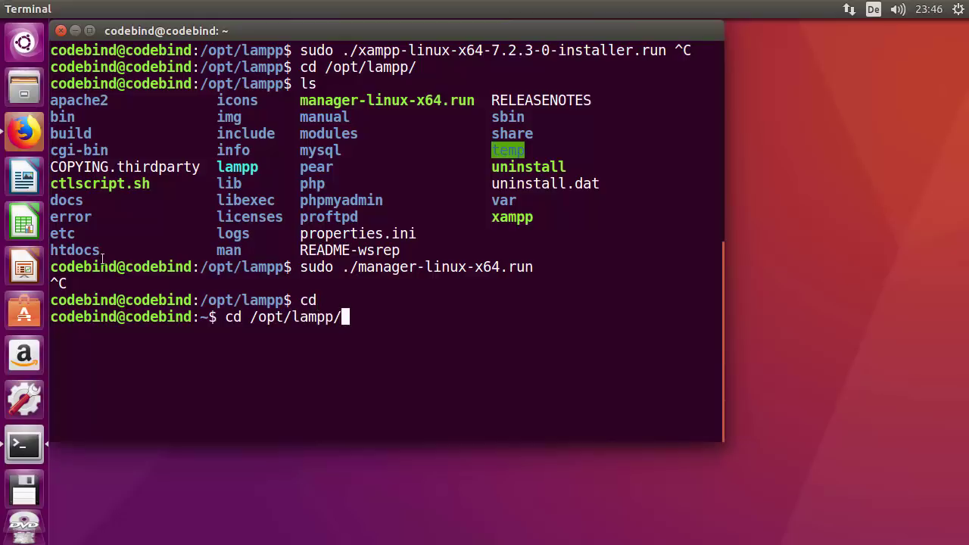
{"action": "double_click", "coordinate": [77, 250]}
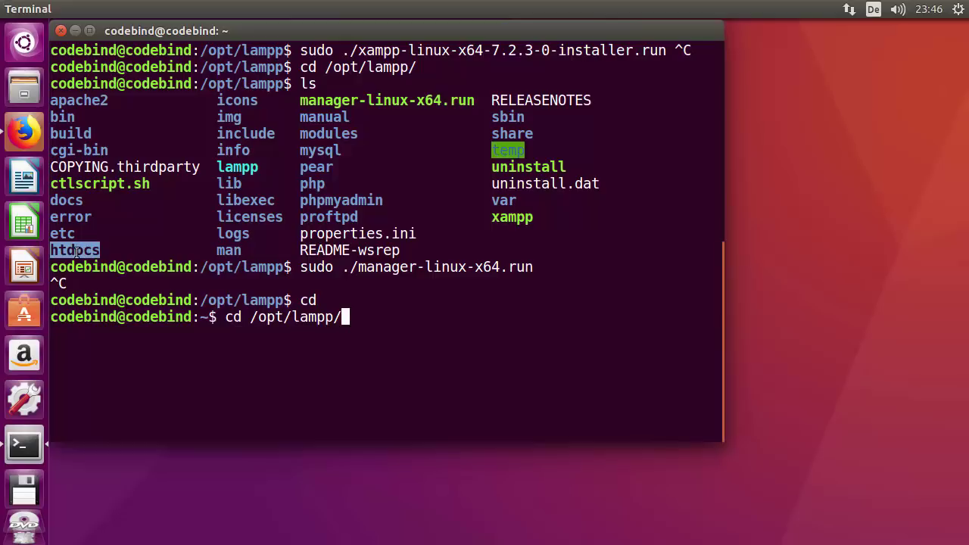
{"action": "middle_click", "coordinate": [77, 253]}
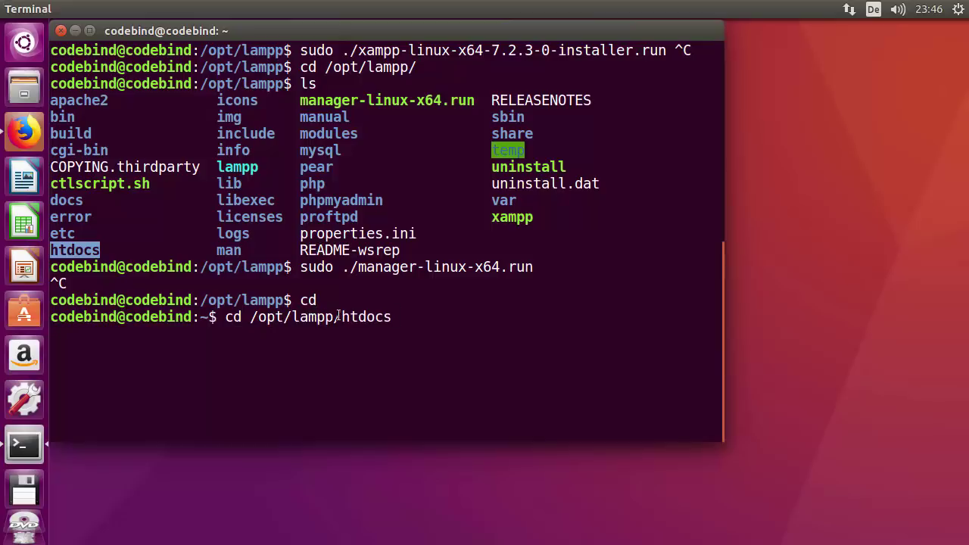
{"action": "left_click", "coordinate": [432, 316]}
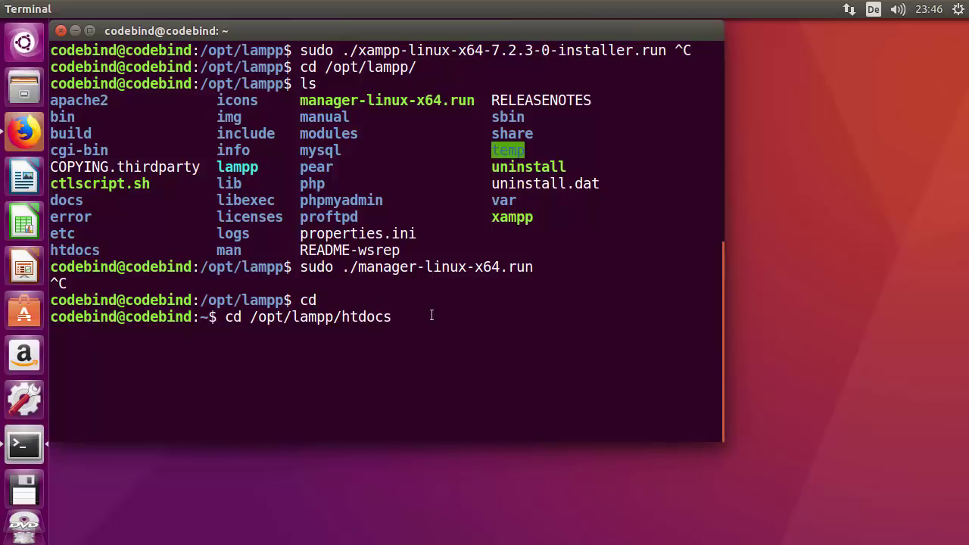
{"action": "key", "text": "Return"}
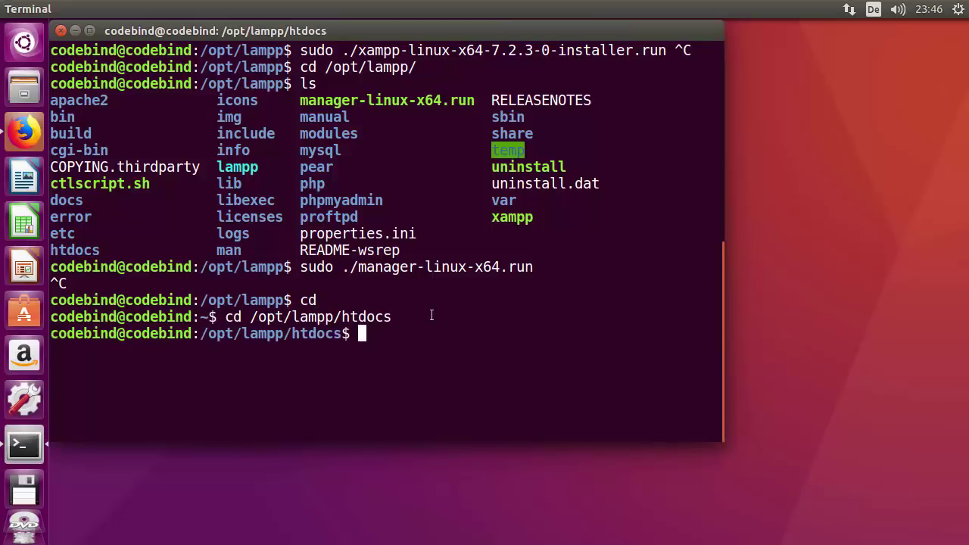
{"action": "type", "text": "ls"}
{"action": "key", "text": "Return"}
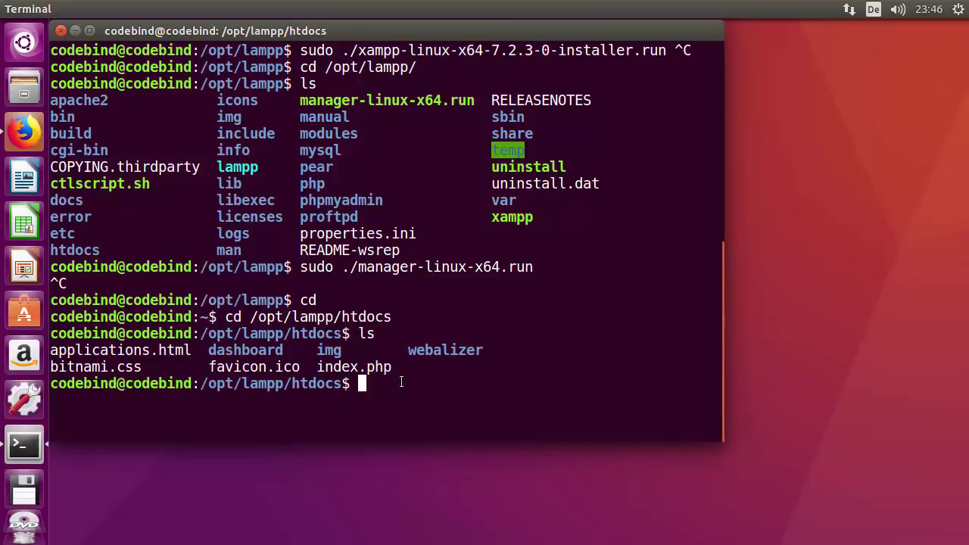
Step: Prepare the command sudo gedit myphp.php at the prompt
{"action": "type", "text": "gedit "}
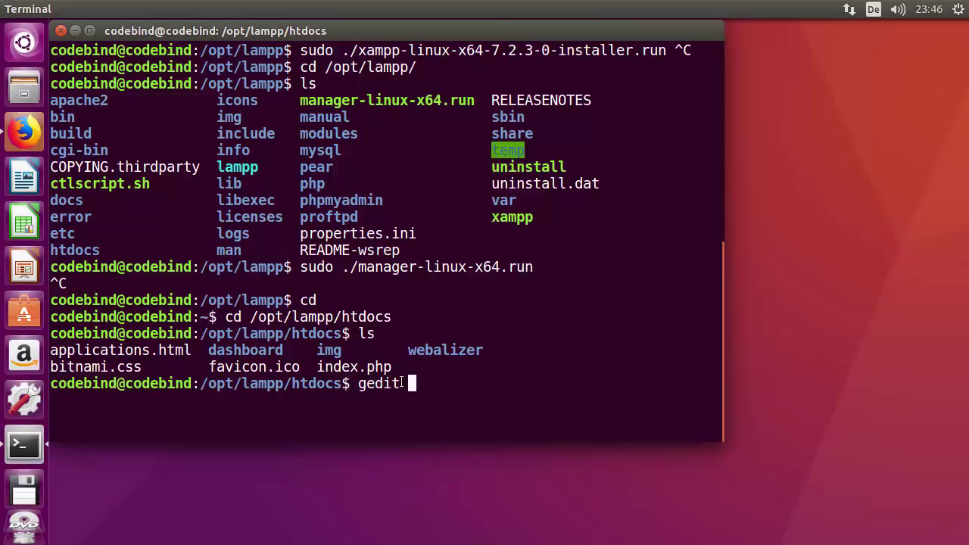
{"action": "type", "text": "myphp.php"}
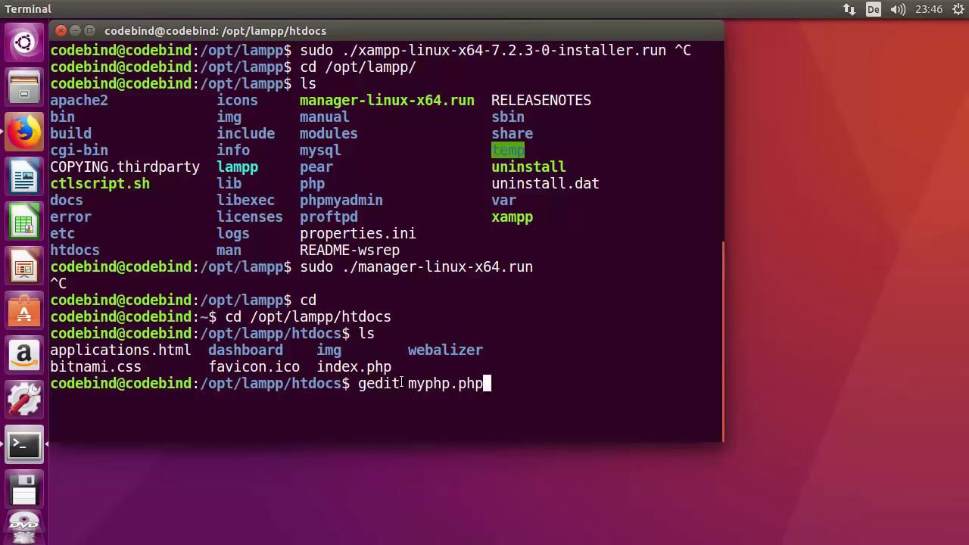
{"action": "key", "text": "Left"}
{"action": "key", "text": "Left"}
{"action": "key", "text": "Left"}
{"action": "key", "text": "Left"}
{"action": "key", "text": "Left"}
{"action": "key", "text": "Left"}
{"action": "key", "text": "Left"}
{"action": "key", "text": "Left"}
{"action": "key", "text": "Left"}
{"action": "key", "text": "Left"}
{"action": "key", "text": "Left"}
{"action": "key", "text": "Left"}
{"action": "key", "text": "Left"}
{"action": "key", "text": "Left"}
{"action": "key", "text": "Left"}
{"action": "type", "text": "sudo"}
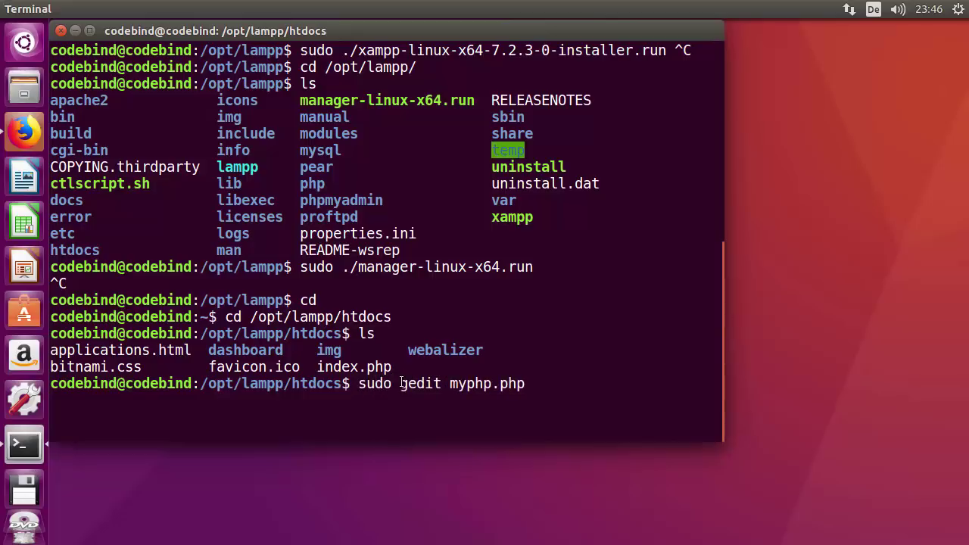
Step: Open myphp.php in gedit as root, paste the Hello world! PHP echo code, save and close
{"action": "key", "text": "Return"}
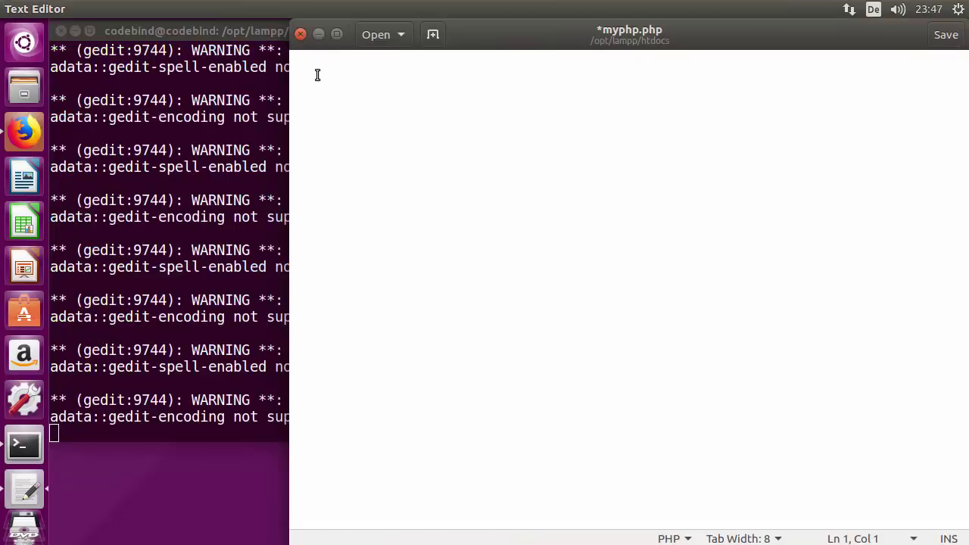
{"action": "key", "text": "ctrl+v"}
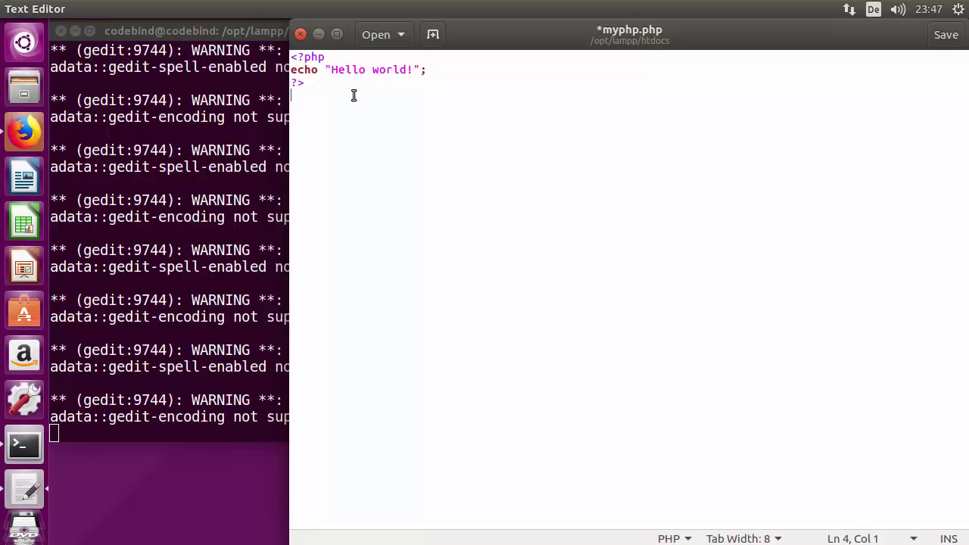
{"action": "key", "text": "ctrl+s"}
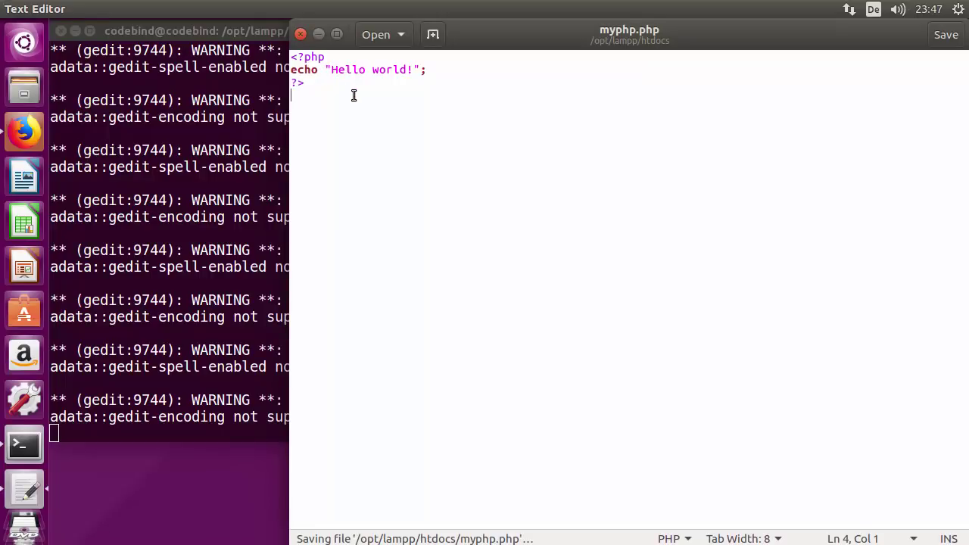
{"action": "left_click", "coordinate": [299, 34]}
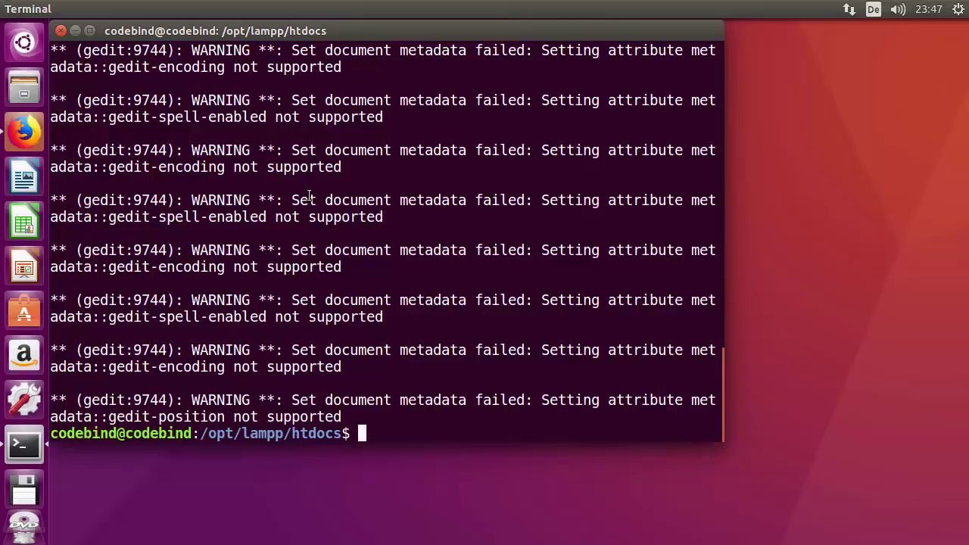
Step: Clear the terminal and list htdocs to confirm myphp.php exists
{"action": "type", "text": "sudo"}
{"action": "key", "text": "BackSpace"}
{"action": "key", "text": "BackSpace"}
{"action": "key", "text": "BackSpace"}
{"action": "key", "text": "BackSpace"}
{"action": "key", "text": "BackSpace"}
{"action": "type", "text": "clear"}
{"action": "key", "text": "Return"}
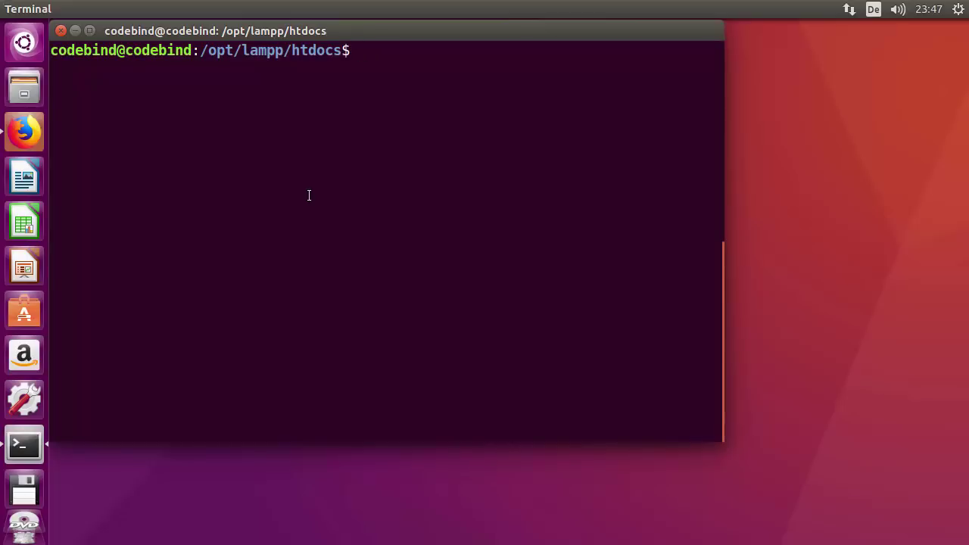
{"action": "type", "text": "ls"}
{"action": "key", "text": "Return"}
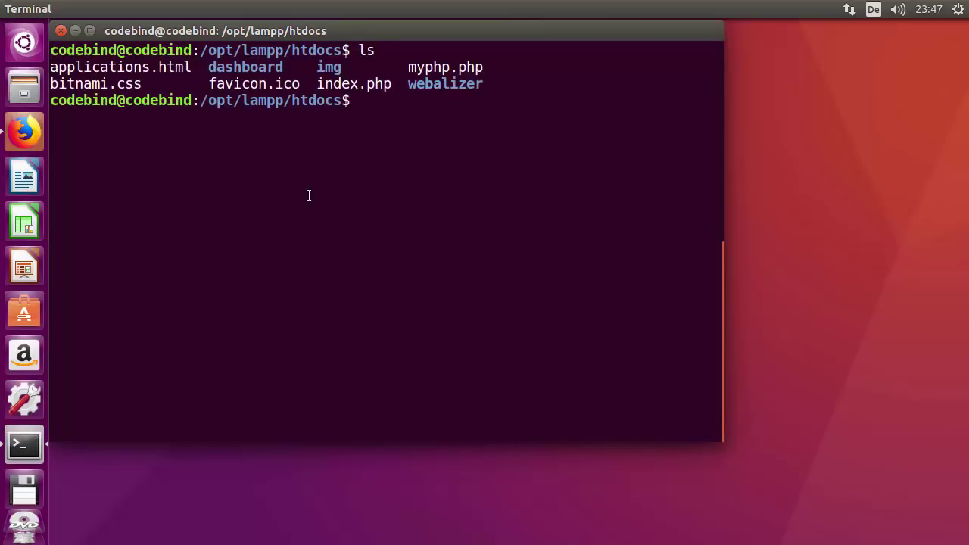
{"action": "double_click", "coordinate": [425, 68]}
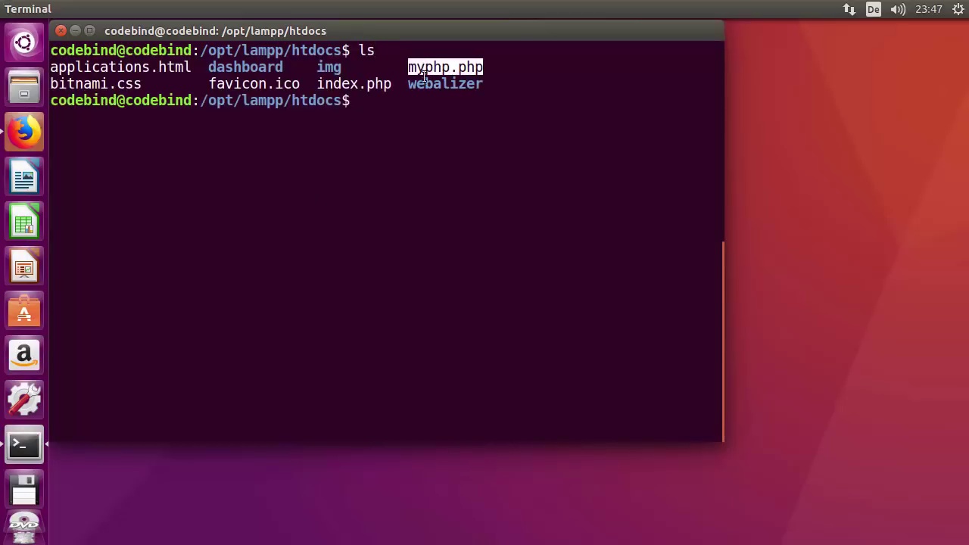
{"action": "left_click", "coordinate": [422, 116]}
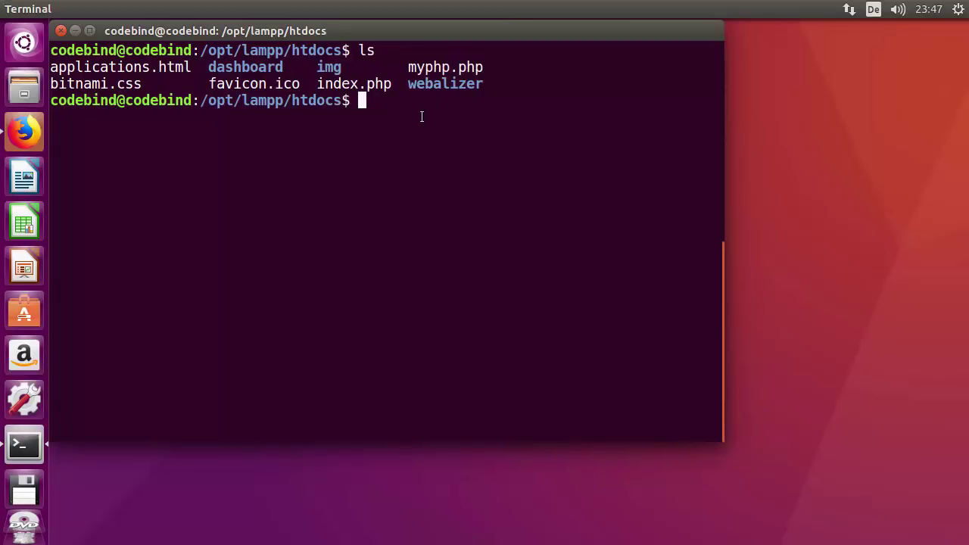
Step: Make myphp.php executable with sudo chmod +x, checking ls -al before and after
{"action": "type", "text": "ls -al myphp.php"}
{"action": "key", "text": "Return"}
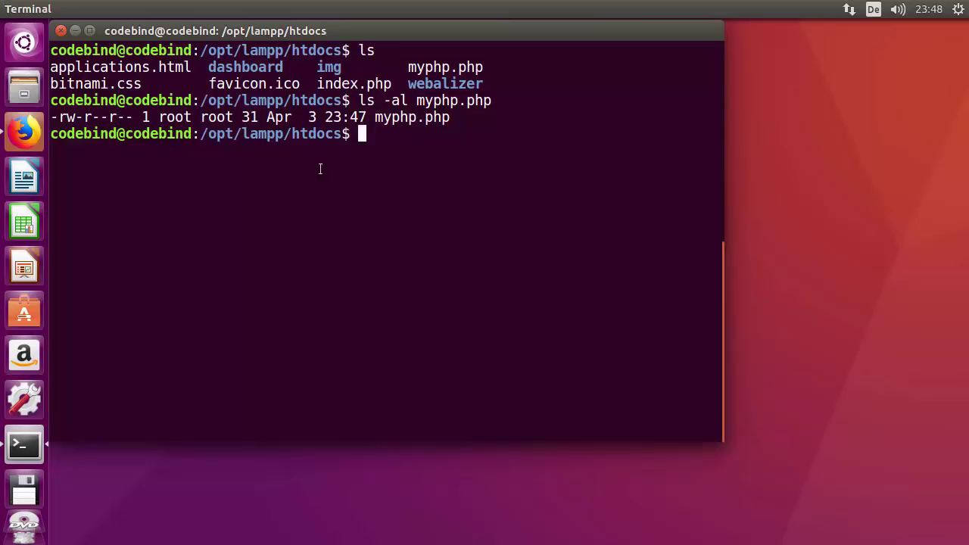
{"action": "type", "text": "sudo "}
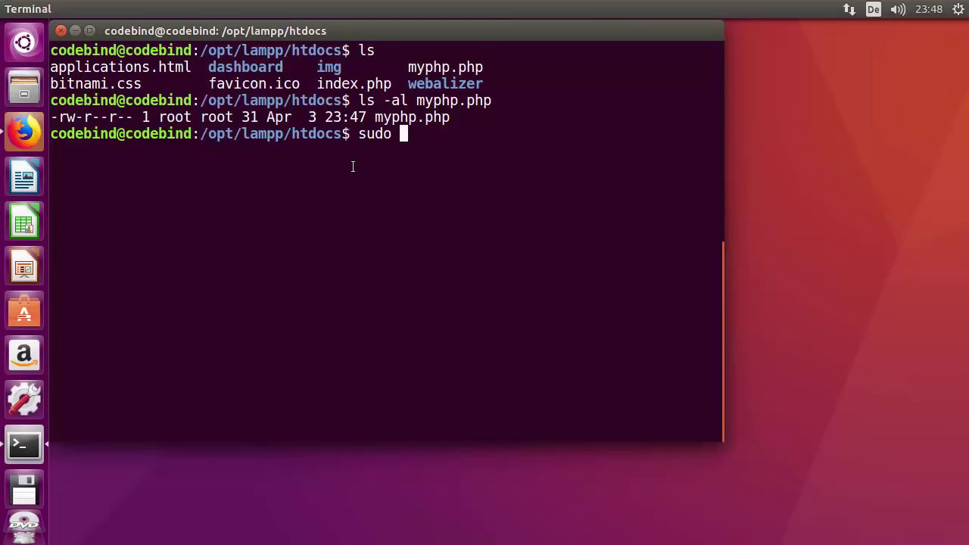
{"action": "type", "text": "chmod +x"}
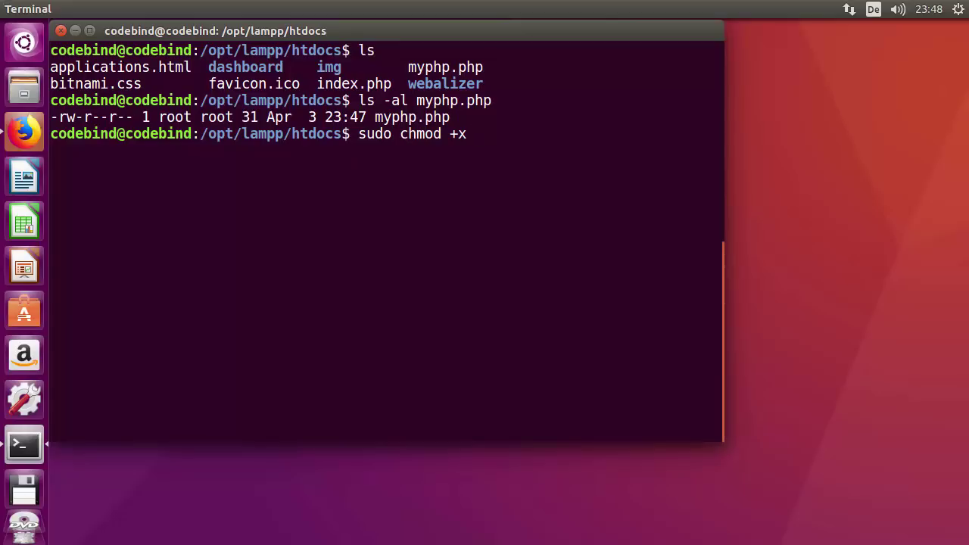
{"action": "type", "text": "myphp.php"}
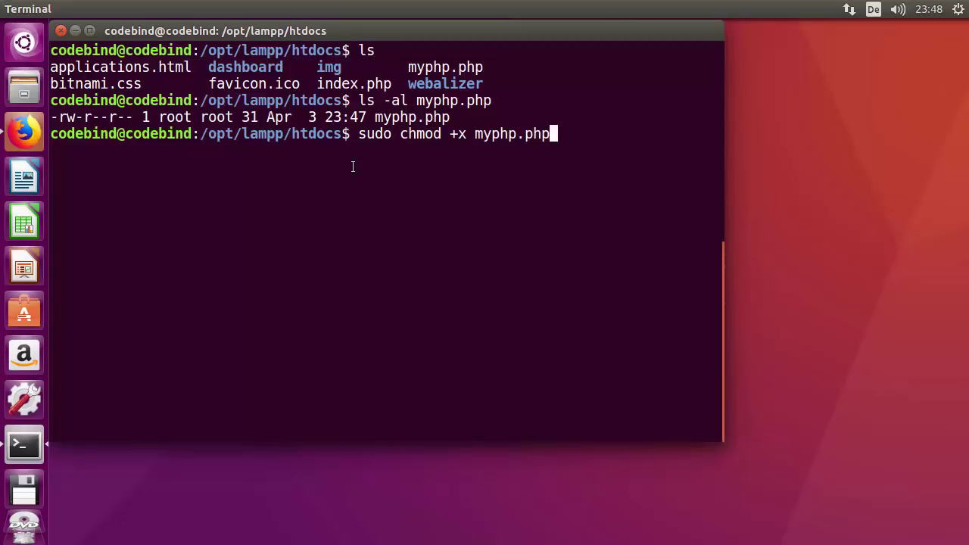
{"action": "key", "text": "Return"}
{"action": "key", "text": "Up"}
{"action": "key", "text": "Up"}
{"action": "key", "text": "Return"}
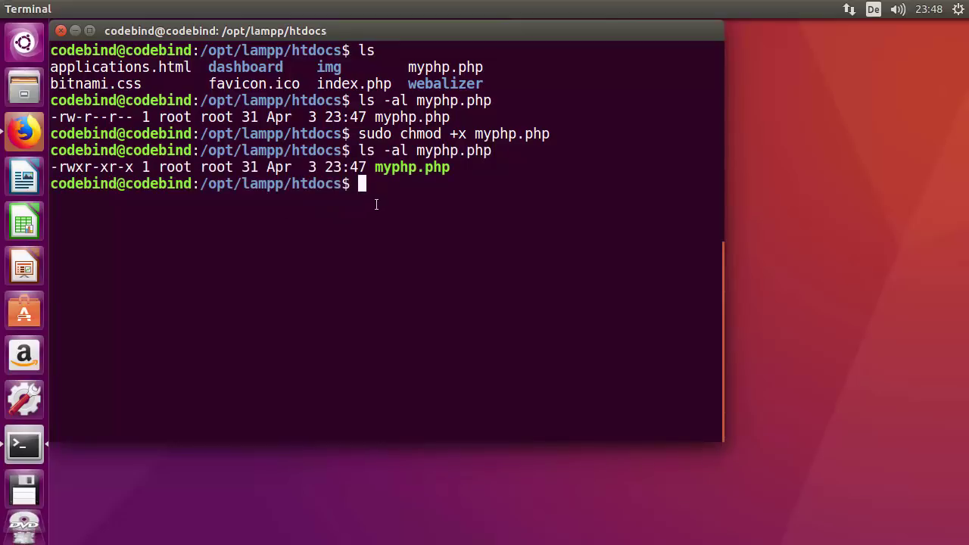
Step: Load localhost/myphp.php in the Welcome to XAMPP tab to see Hello world!
{"action": "left_click", "coordinate": [31, 134]}
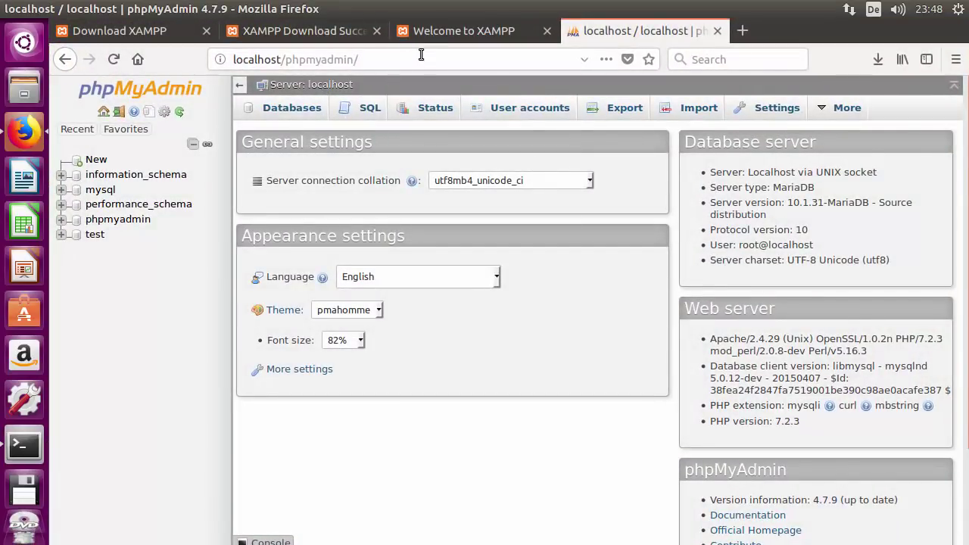
{"action": "left_click", "coordinate": [432, 34]}
{"action": "left_click", "coordinate": [363, 61]}
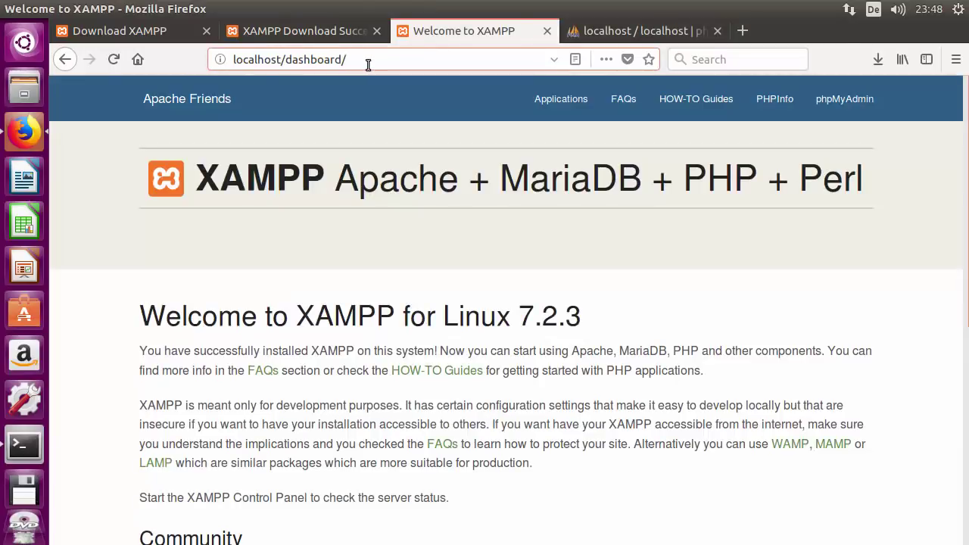
{"action": "key", "text": "BackSpace"}
{"action": "key", "text": "BackSpace"}
{"action": "key", "text": "BackSpace"}
{"action": "key", "text": "BackSpace"}
{"action": "key", "text": "BackSpace"}
{"action": "key", "text": "BackSpace"}
{"action": "key", "text": "BackSpace"}
{"action": "key", "text": "BackSpace"}
{"action": "key", "text": "BackSpace"}
{"action": "key", "text": "BackSpace"}
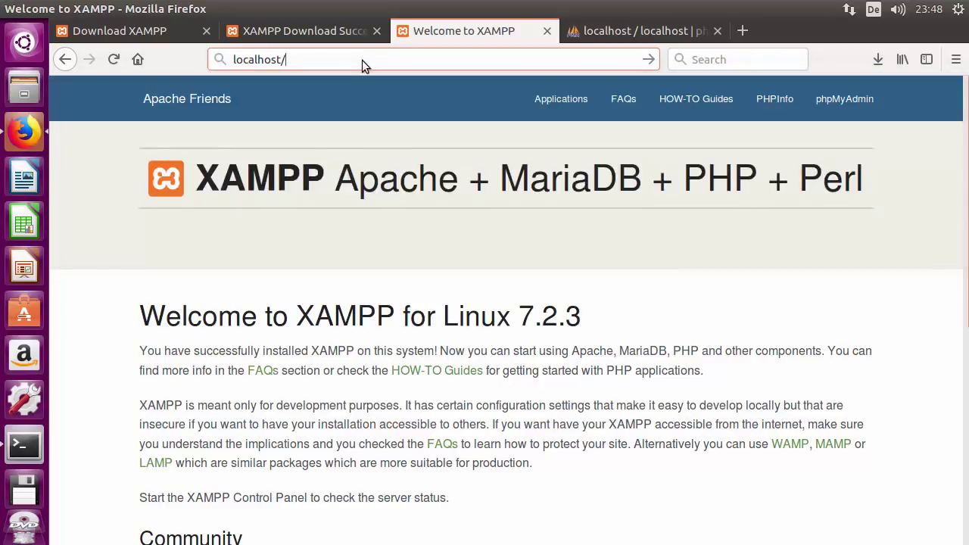
{"action": "type", "text": "myphp.php"}
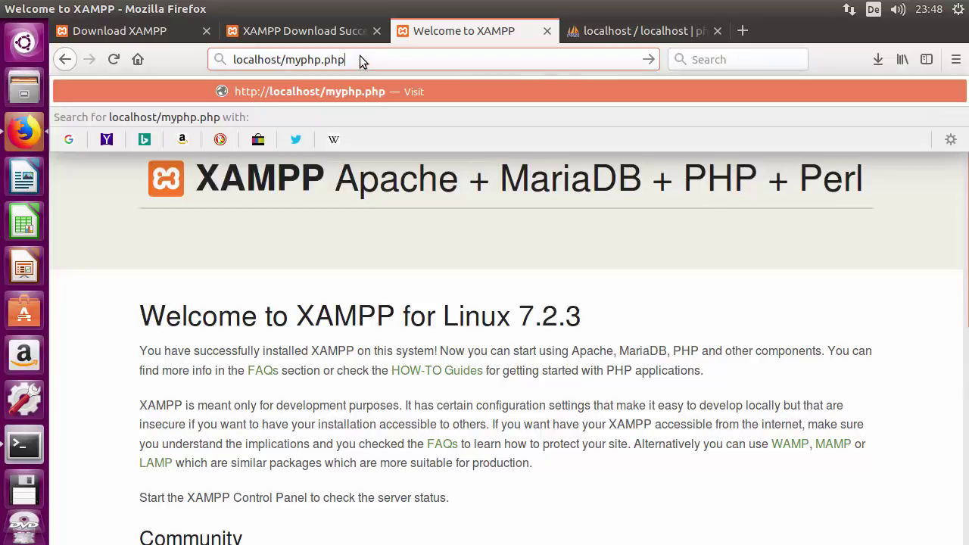
{"action": "key", "text": "Return"}
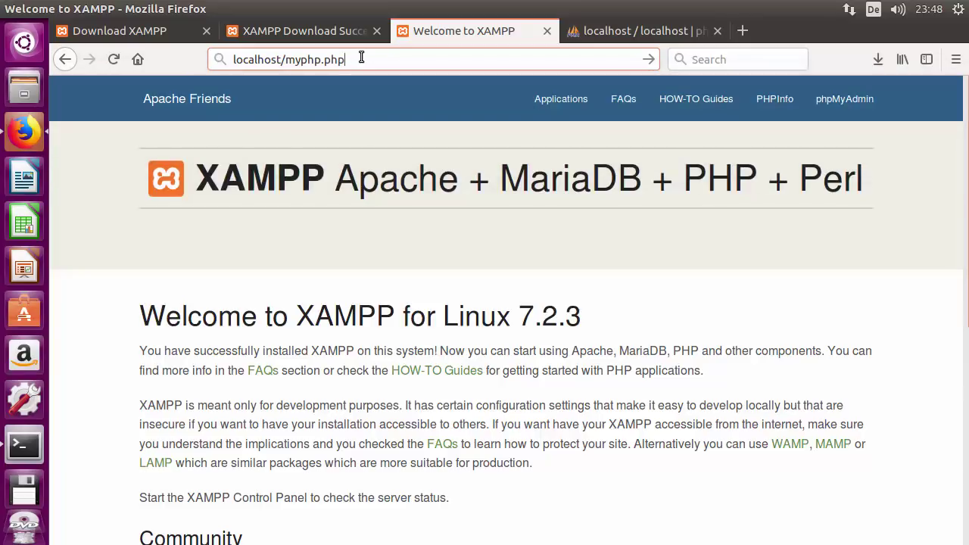
{"action": "key", "text": "Return"}
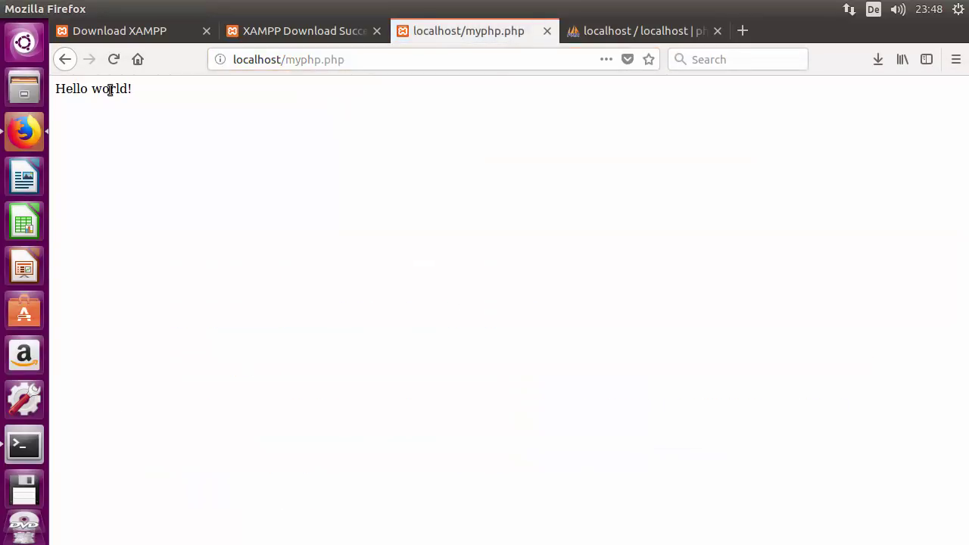
{"action": "triple_click", "coordinate": [110, 89]}
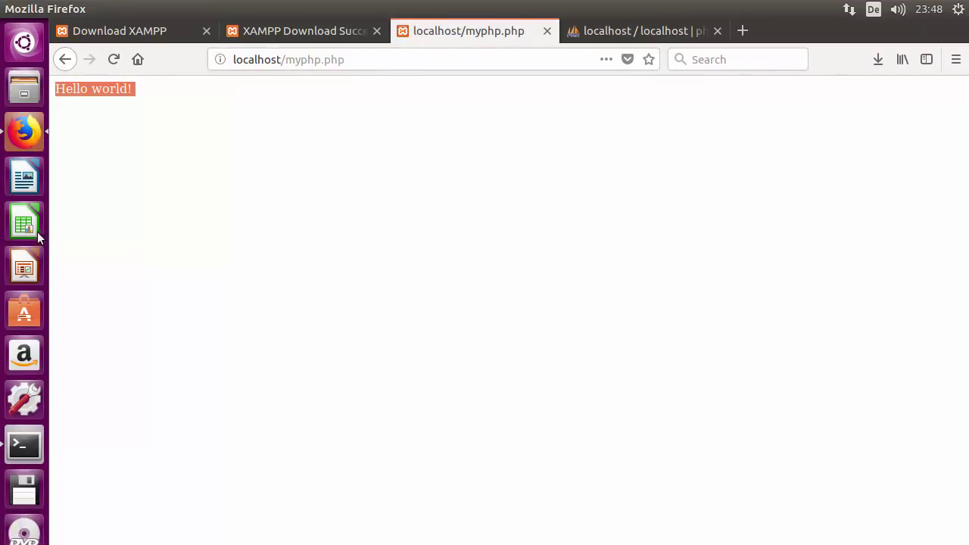
Step: Reopen myphp.php in nano with sudo after the first attempt lacked write permission
{"action": "left_click", "coordinate": [24, 445]}
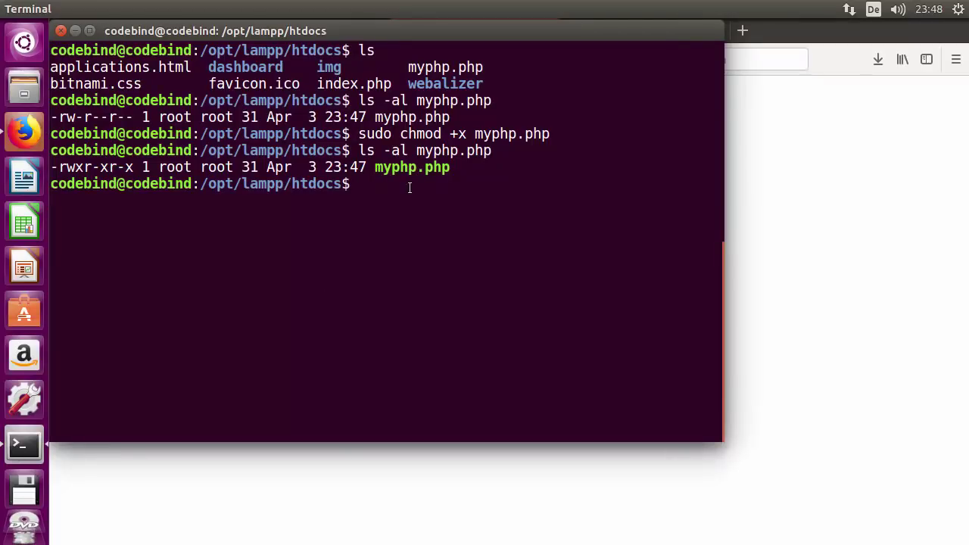
{"action": "type", "text": "nano my"}
{"action": "key", "text": "Tab"}
{"action": "key", "text": "Return"}
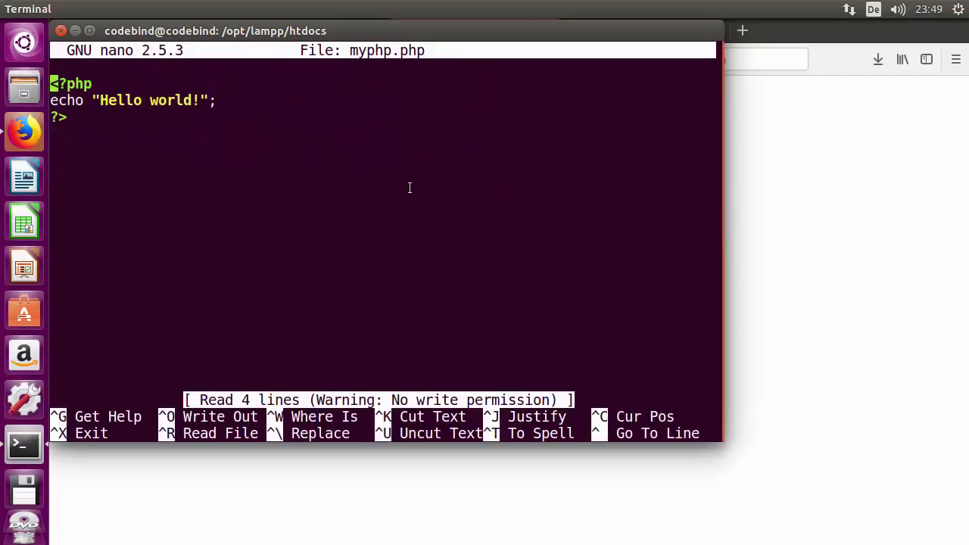
{"action": "key", "text": "ctrl+x"}
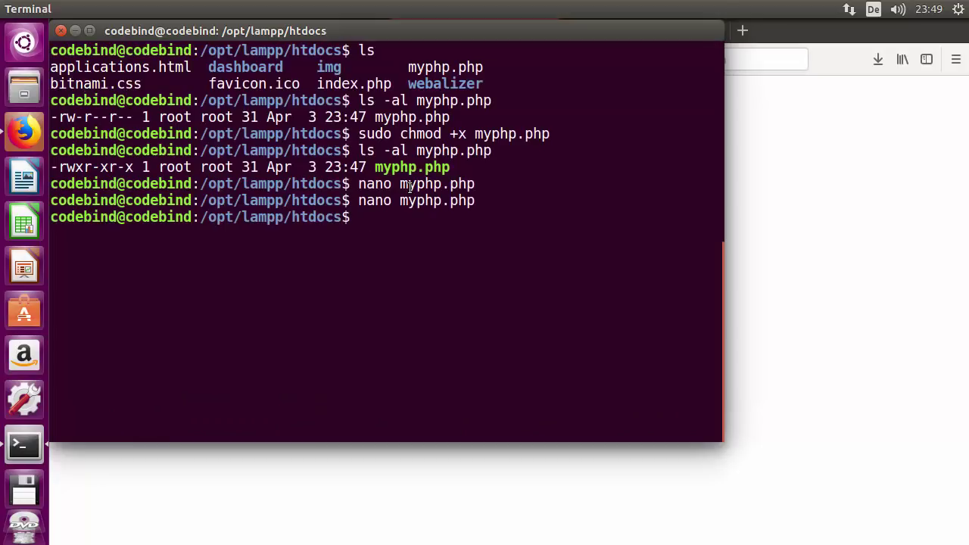
{"action": "key", "text": "Up"}
{"action": "key", "text": "ctrl+Left"}
{"action": "key", "text": "ctrl+Left"}
{"action": "key", "text": "ctrl+Left"}
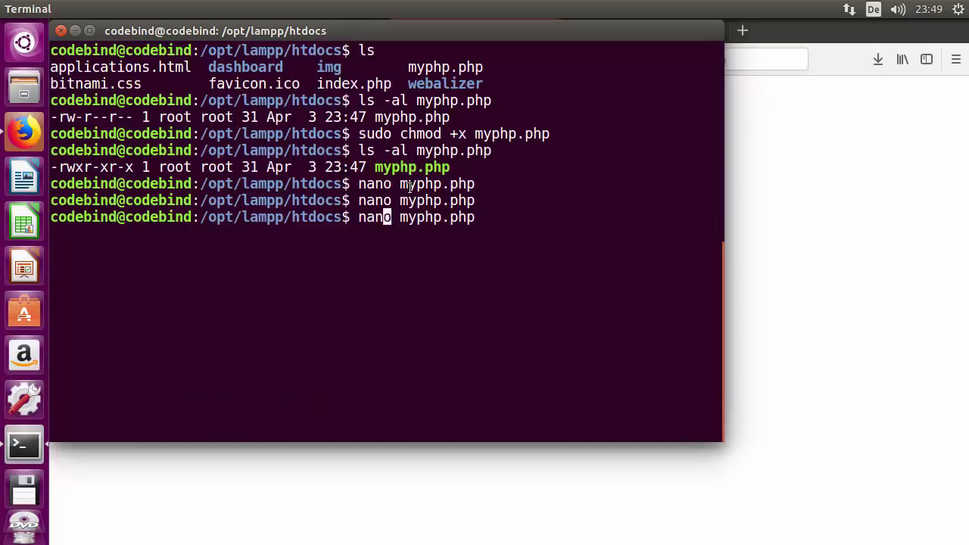
{"action": "type", "text": "su"}
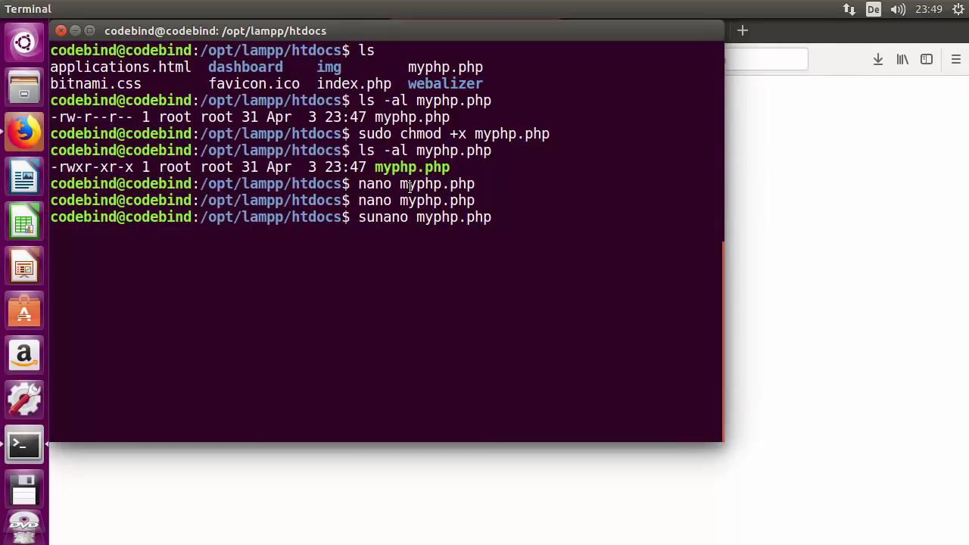
{"action": "type", "text": "do"}
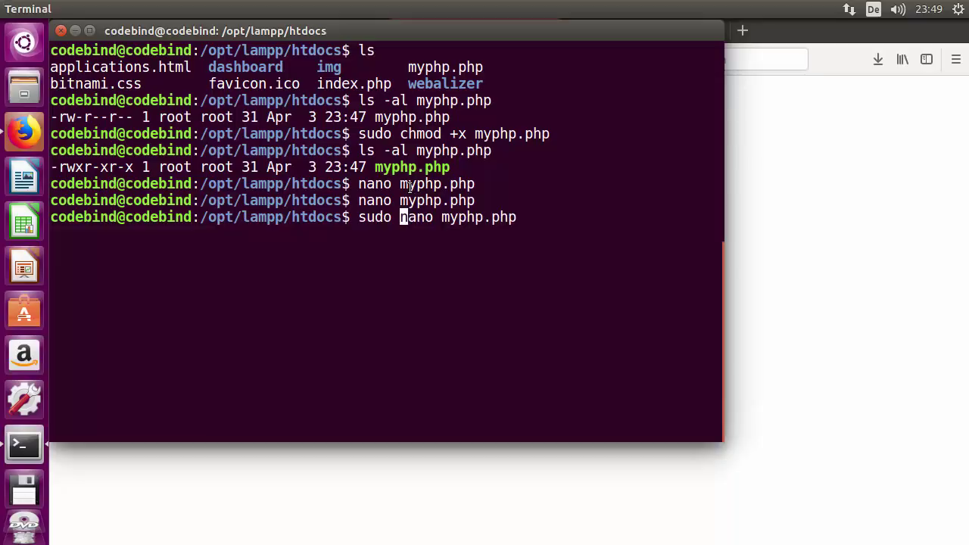
{"action": "key", "text": "Return"}
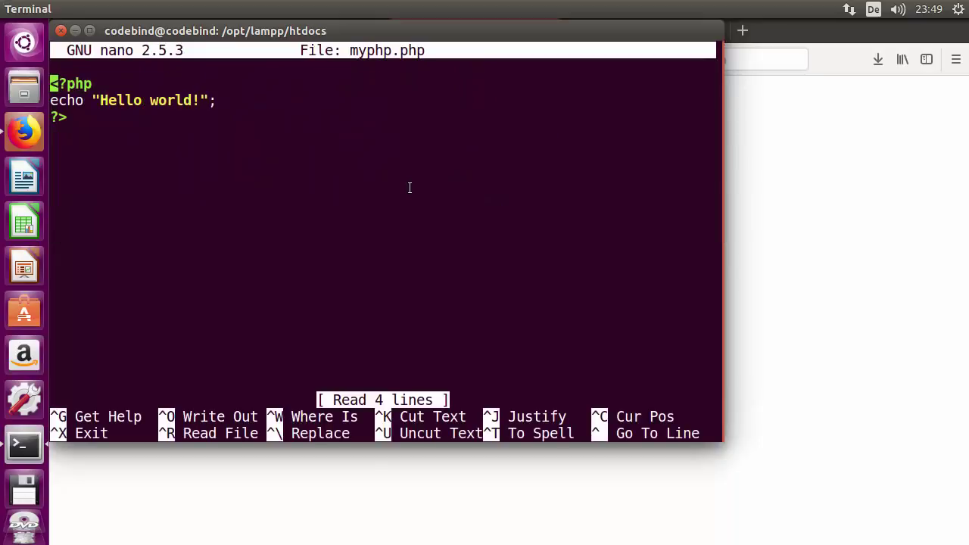
Step: Append a run of c's after Hello world! in the echo line, save, and exit nano
{"action": "key", "text": "Down"}
{"action": "key", "text": "Right"}
{"action": "key", "text": "Right"}
{"action": "key", "text": "Right"}
{"action": "key", "text": "Right"}
{"action": "key", "text": "Right"}
{"action": "key", "text": "Right"}
{"action": "key", "text": "Right"}
{"action": "key", "text": "Right"}
{"action": "key", "text": "Right"}
{"action": "key", "text": "Right"}
{"action": "key", "text": "Right"}
{"action": "key", "text": "Right"}
{"action": "key", "text": "Right"}
{"action": "key", "text": "Right"}
{"action": "key", "text": "Right"}
{"action": "key", "text": "Right"}
{"action": "key", "text": "Right"}
{"action": "key", "text": "Right"}
{"action": "type", "text": "cccccccccccccccccccccccccccccc"}
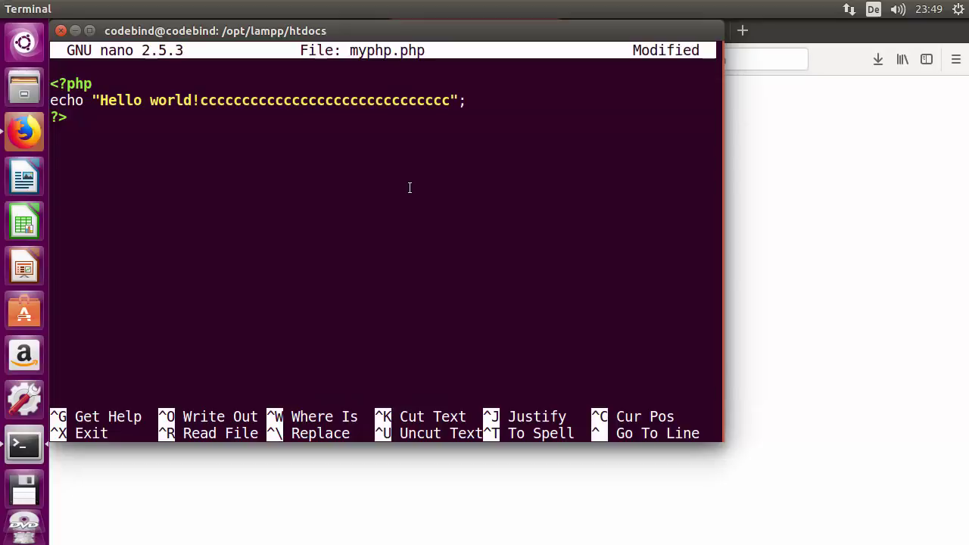
{"action": "key", "text": "ctrl+o"}
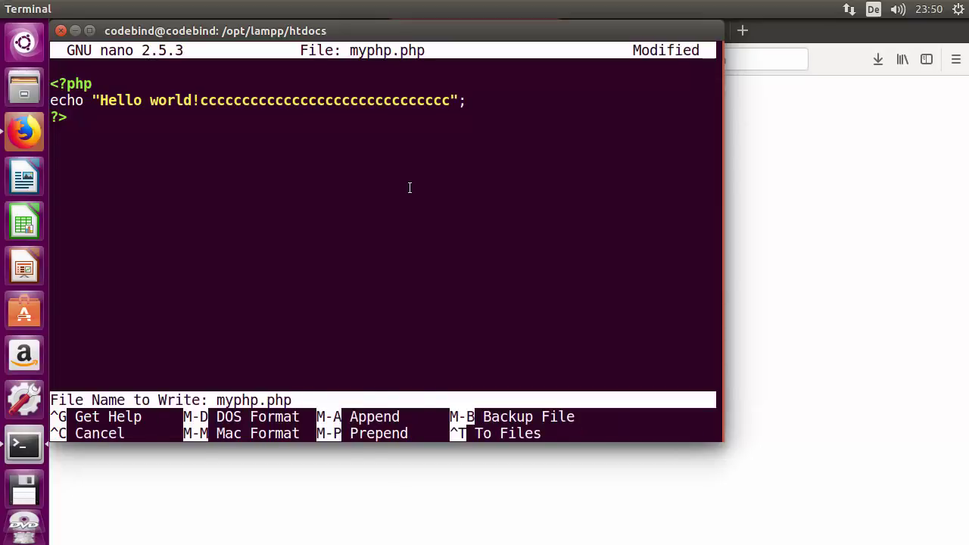
{"action": "key", "text": "Return"}
{"action": "key", "text": "ctrl+o"}
{"action": "key", "text": "Return"}
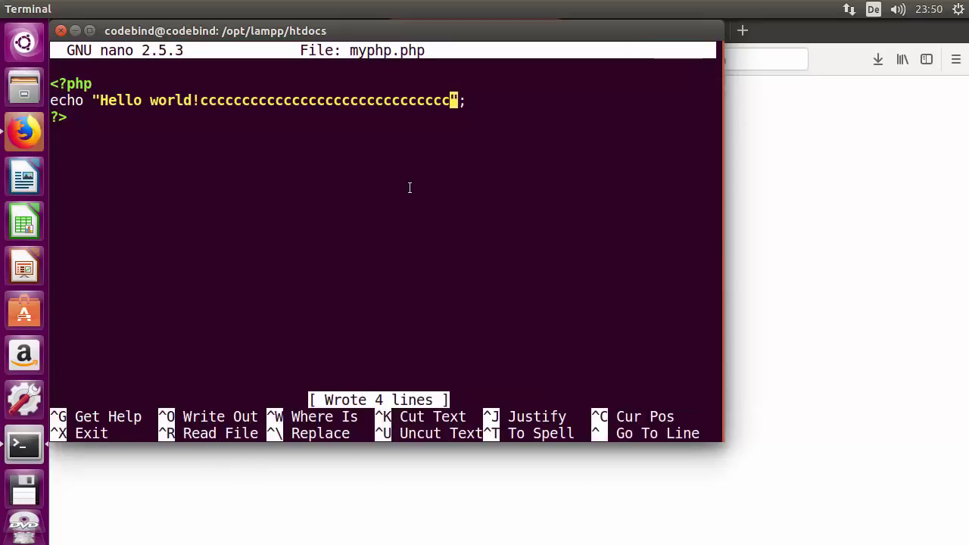
{"action": "key", "text": "ctrl+x"}
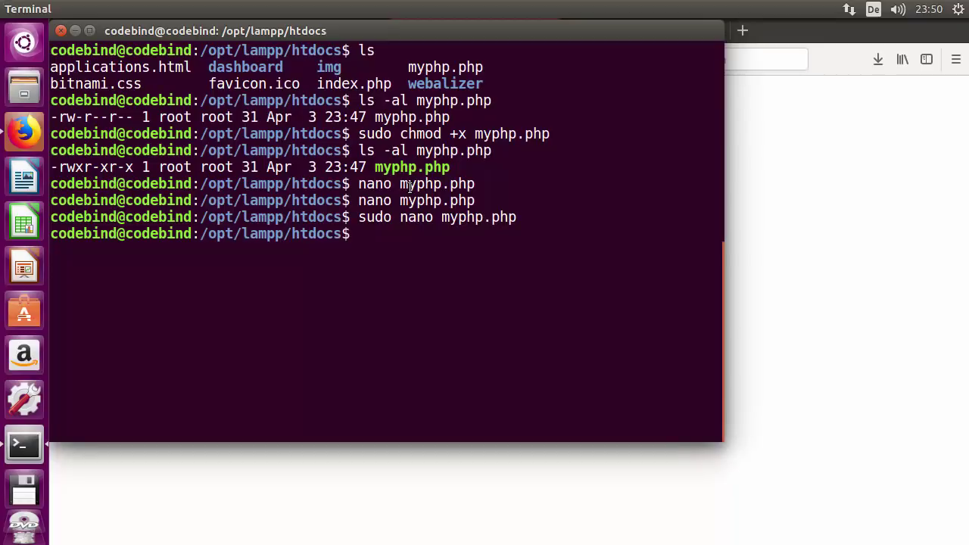
Step: Reload localhost/myphp.php in Firefox to show Hello world! followed by the c's
{"action": "left_click", "coordinate": [748, 182]}
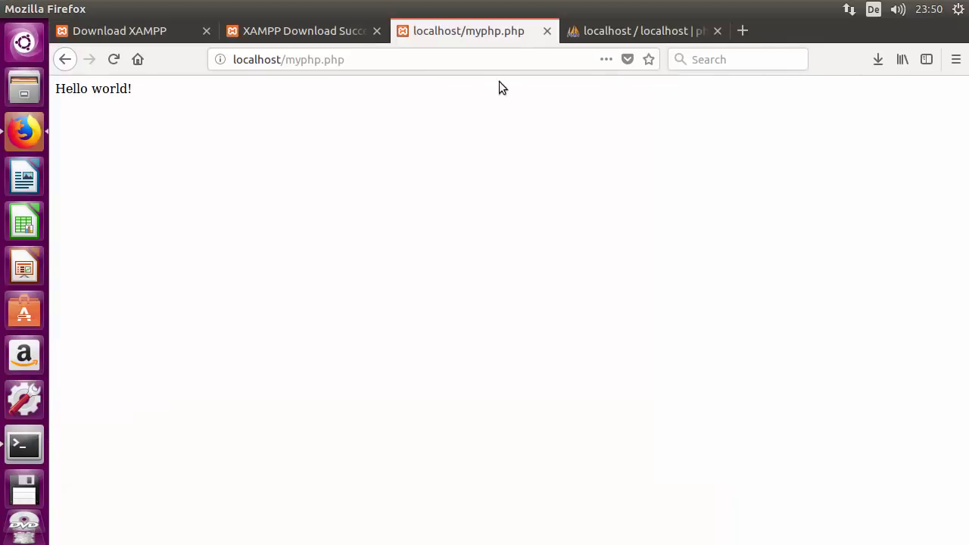
{"action": "left_click", "coordinate": [453, 60]}
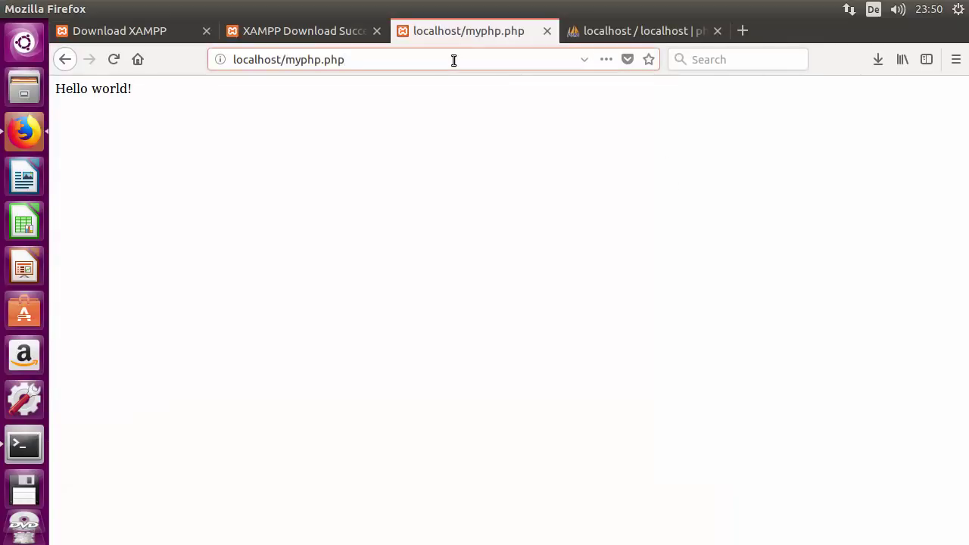
{"action": "key", "text": "Return"}
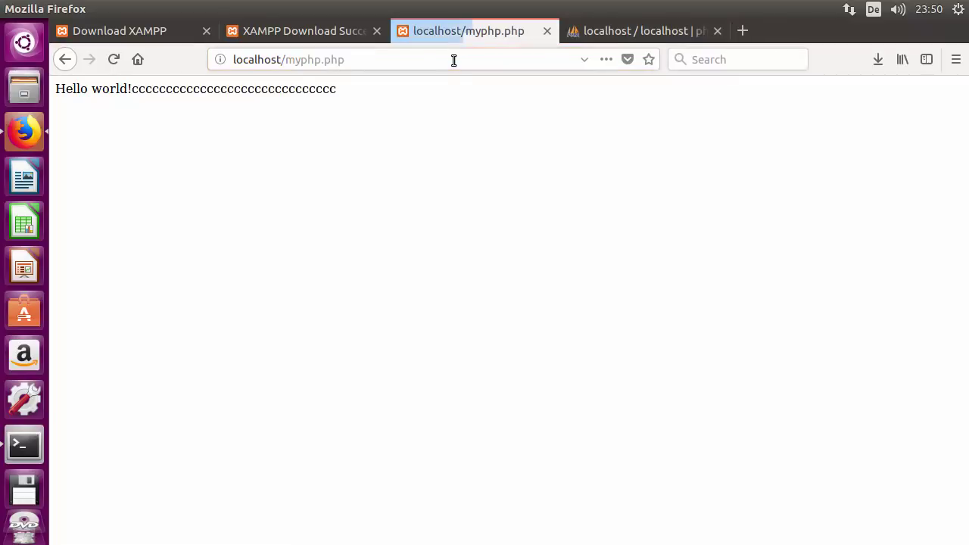
{"action": "double_click", "coordinate": [144, 91]}
{"action": "left_click", "coordinate": [266, 140]}
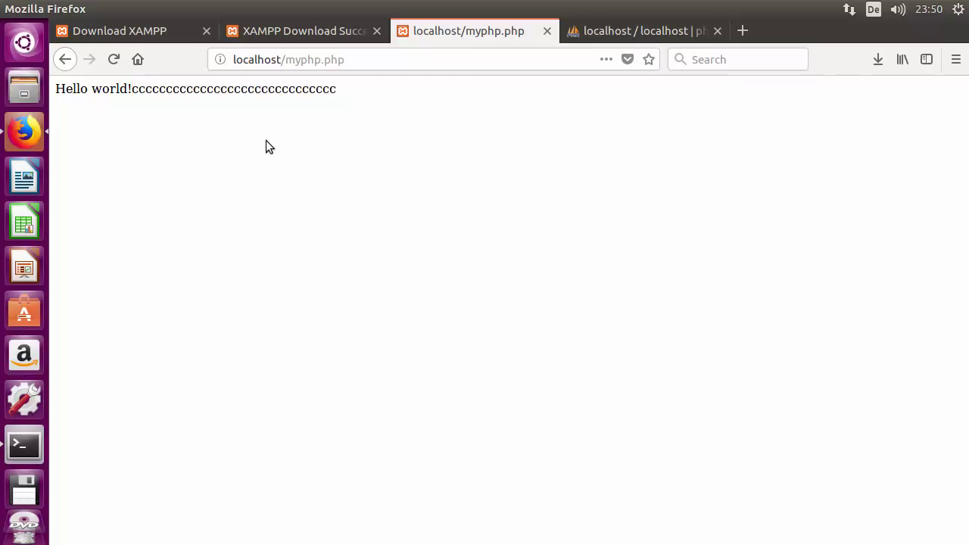